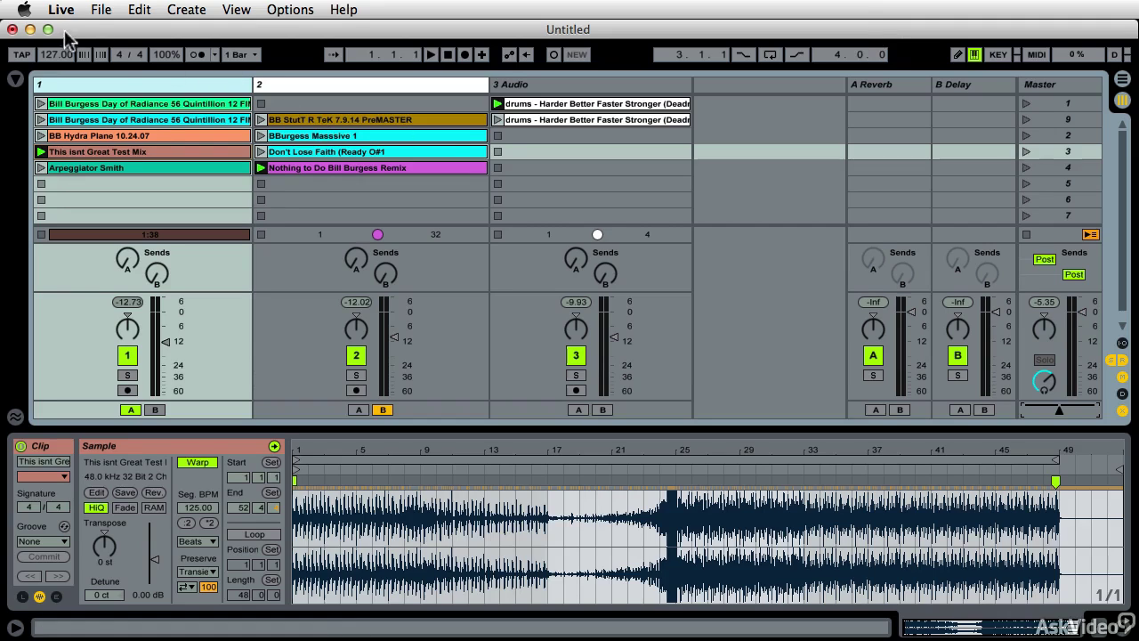
- Drag EQ Three from the browser's Audio Effects onto track 1, then select track 2
left_click(15, 78)
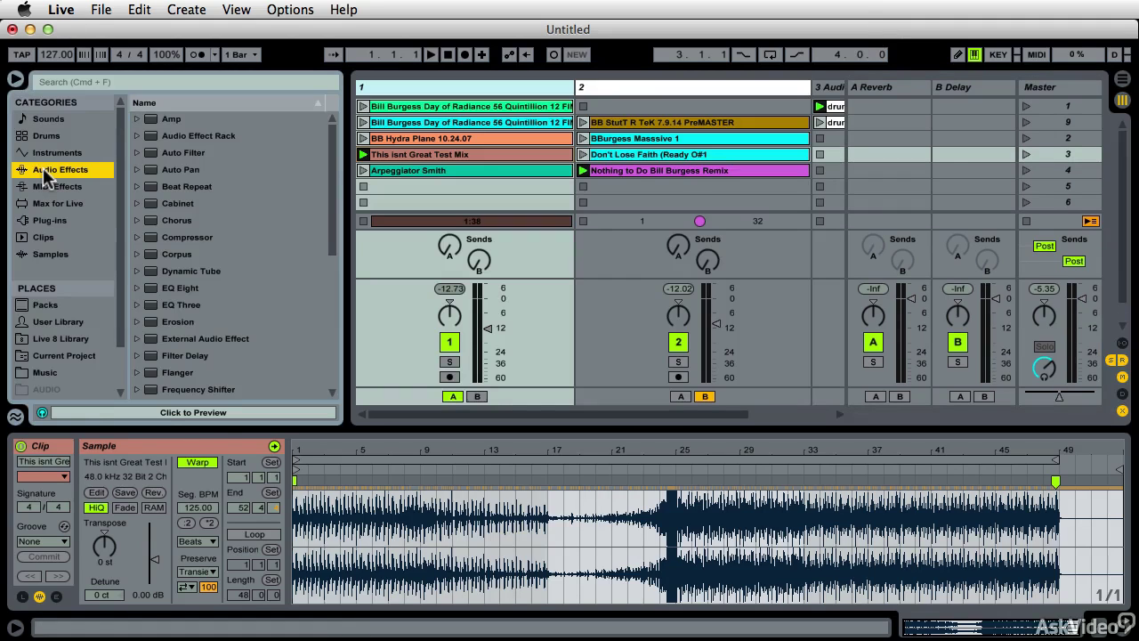
left_click(166, 304)
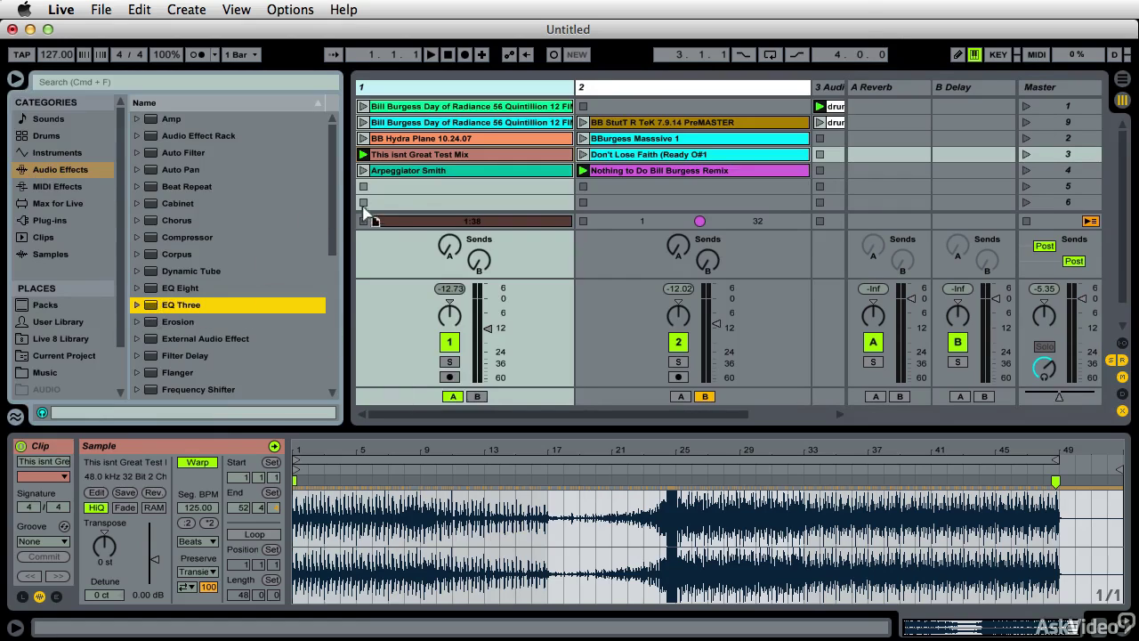
left_click_drag(379, 203, 379, 205)
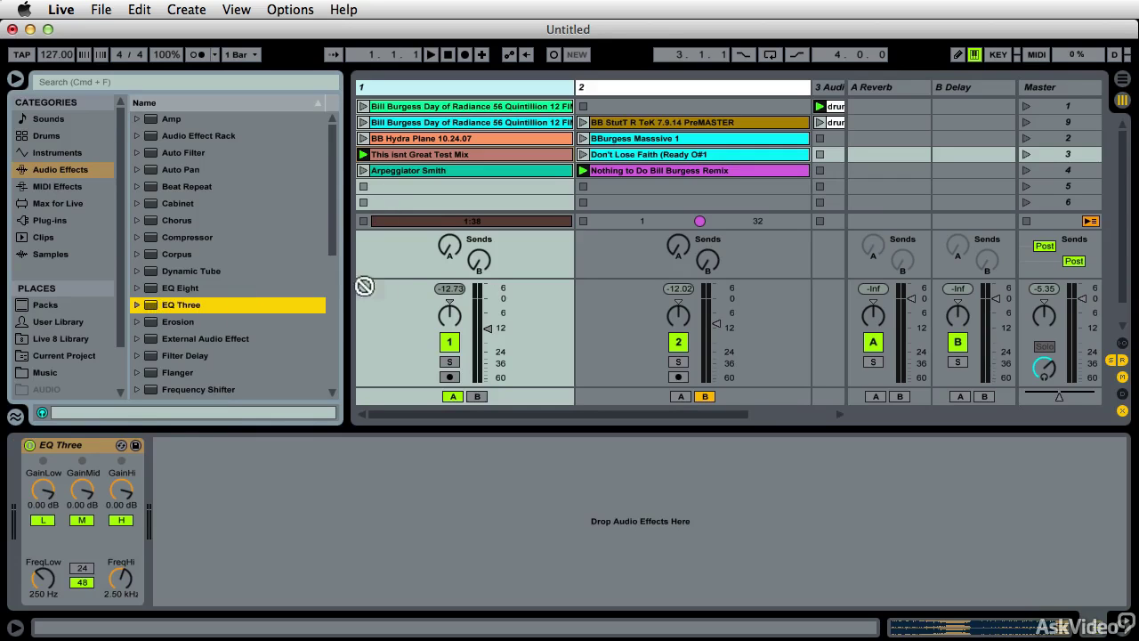
left_click(630, 201)
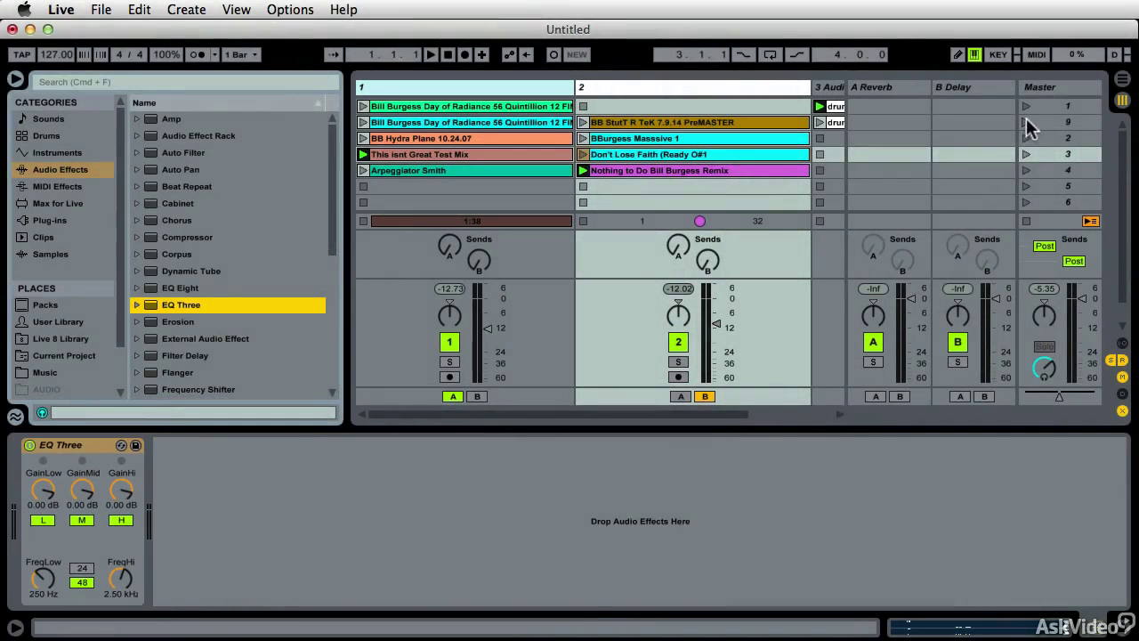
- Launch the second scene and kill the low and mid bands on track 1's EQ Three
left_click(1025, 122)
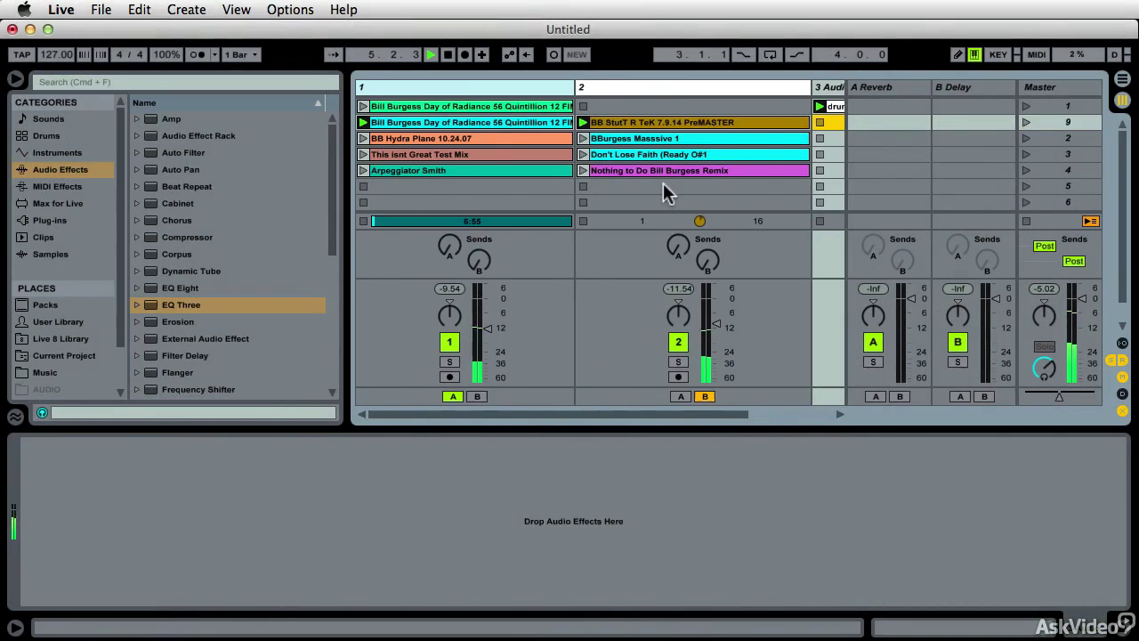
left_click(610, 125)
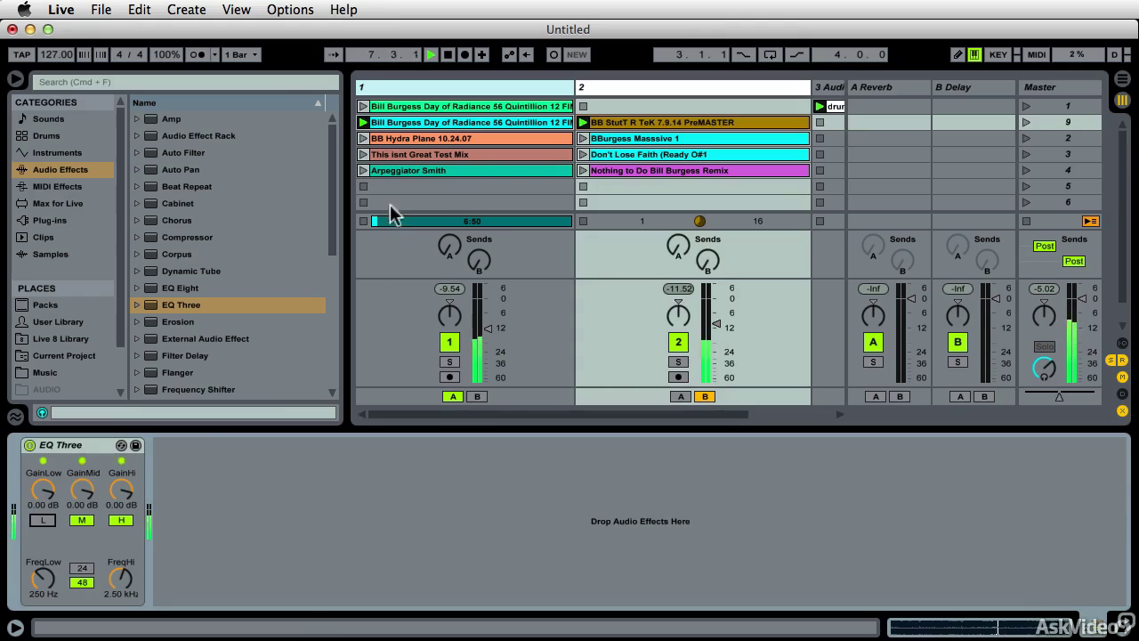
left_click(45, 520)
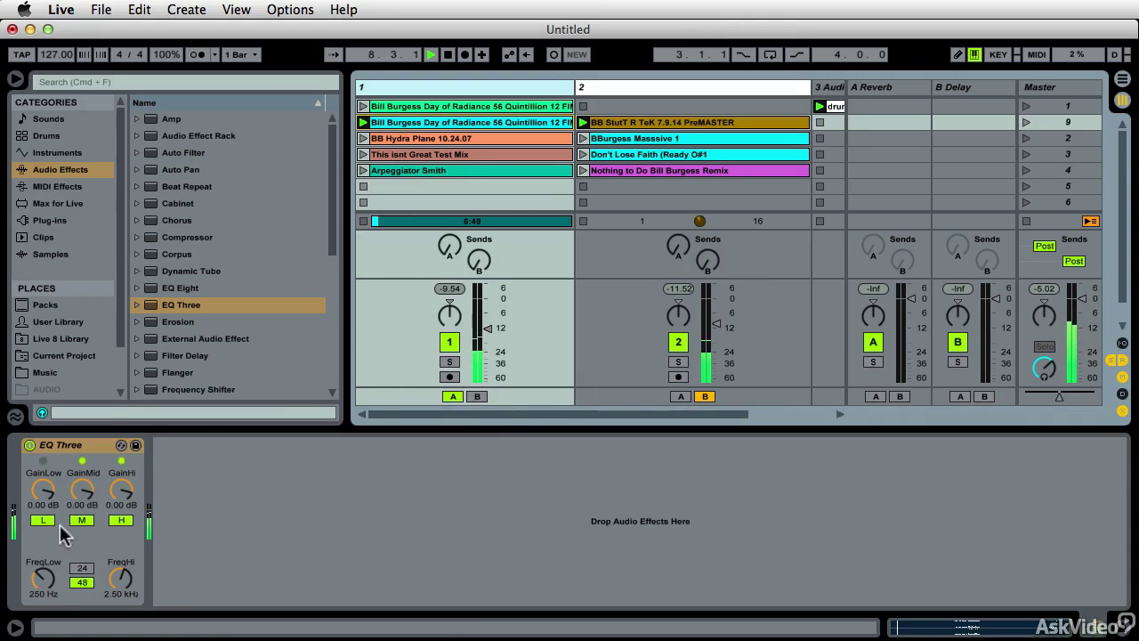
left_click(43, 520)
left_click(81, 521)
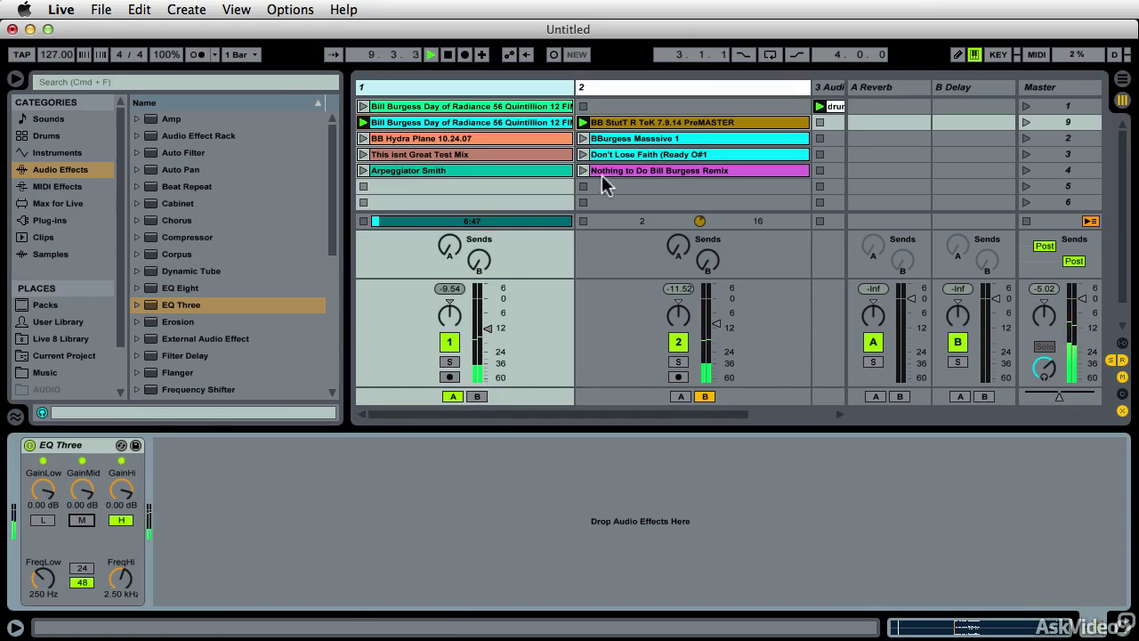
- Kill the high band on track 2's EQ Three
left_click(649, 122)
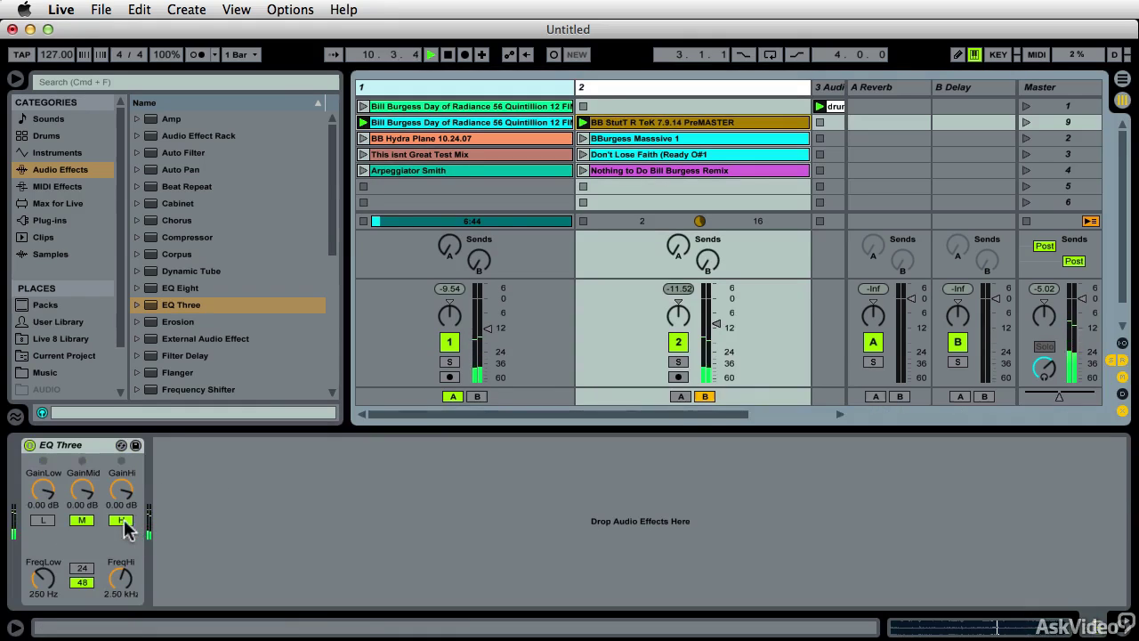
left_click(122, 521)
left_click(820, 122)
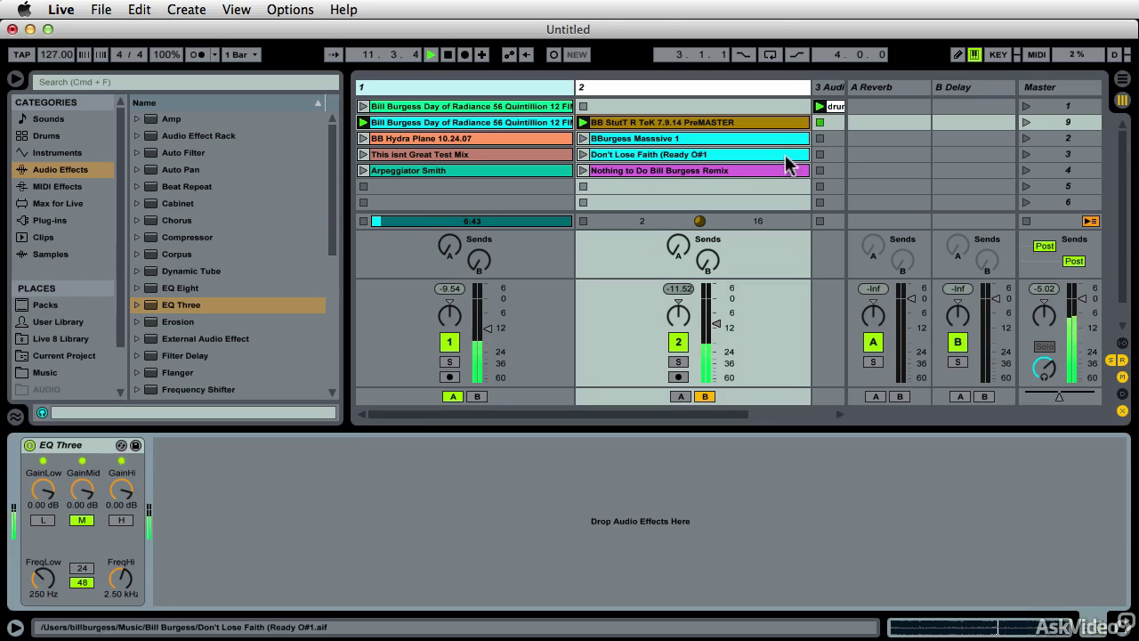
- Re-enable track 2's low band and nudge its low gain to 0.29 dB
left_click(519, 174)
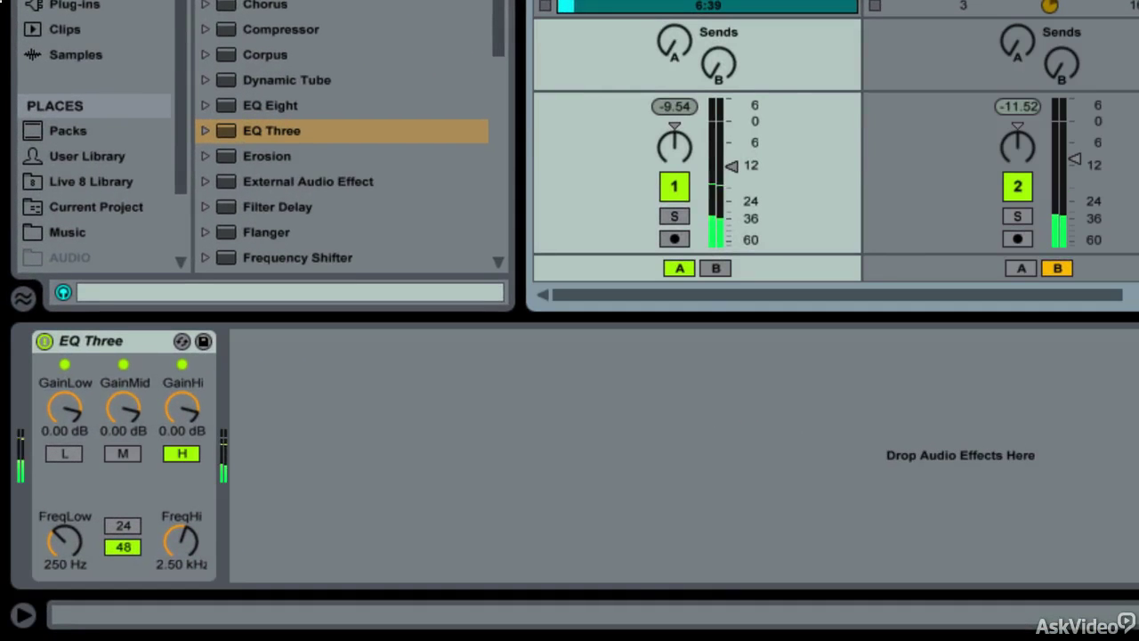
left_click(969, 53)
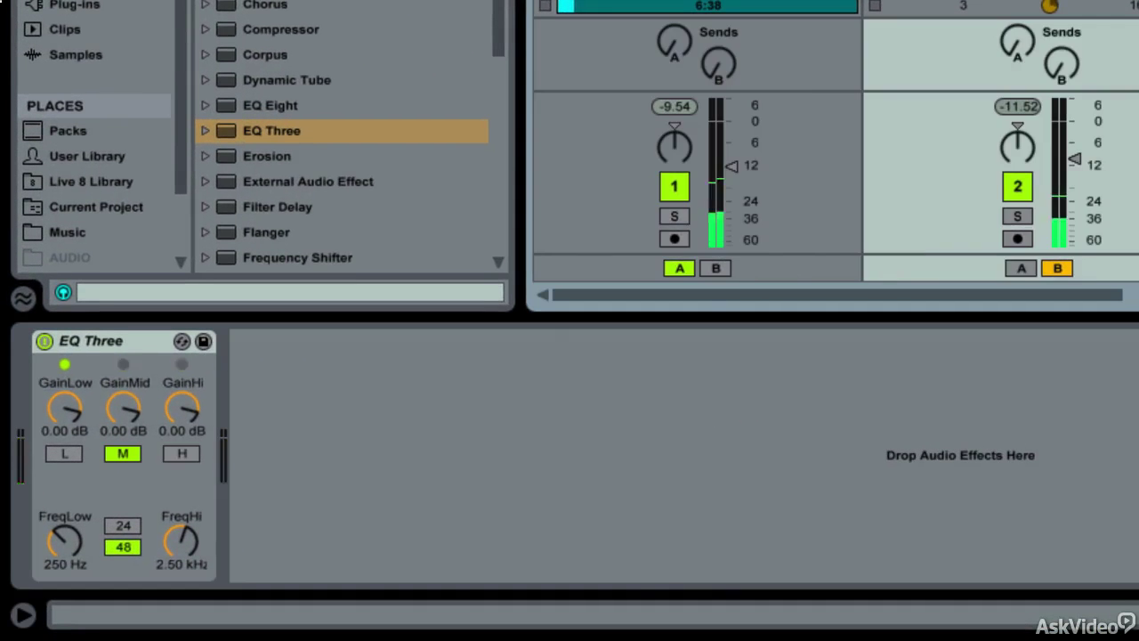
left_click(71, 447)
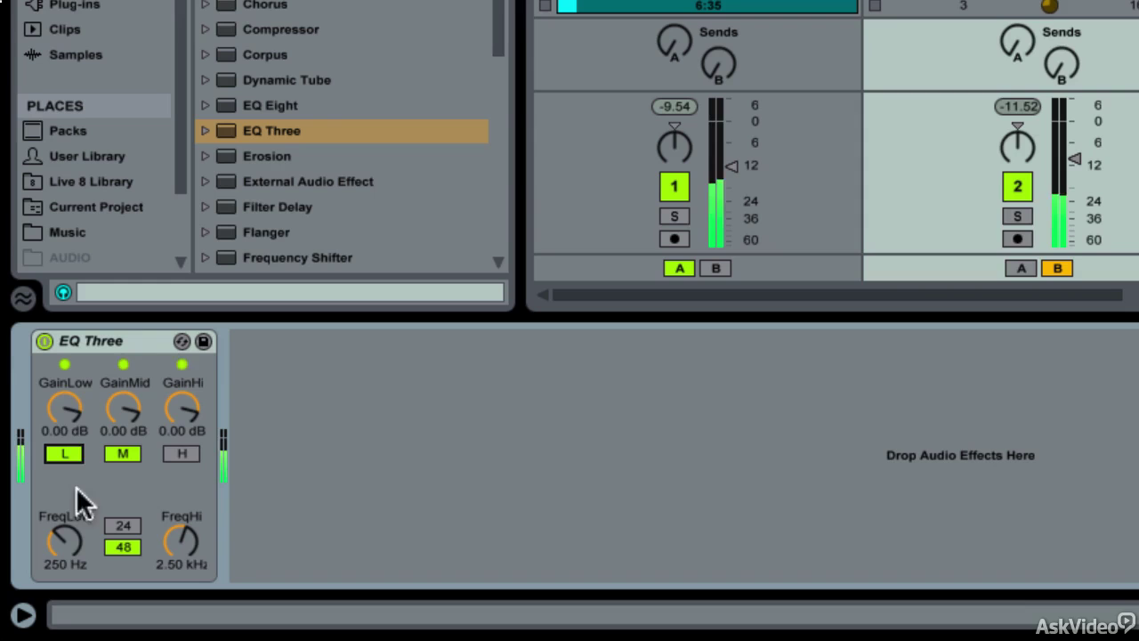
mouse_move(62, 408)
left_mouse_down()
mouse_move(62, 480)
mouse_move(63, 407)
left_mouse_up()
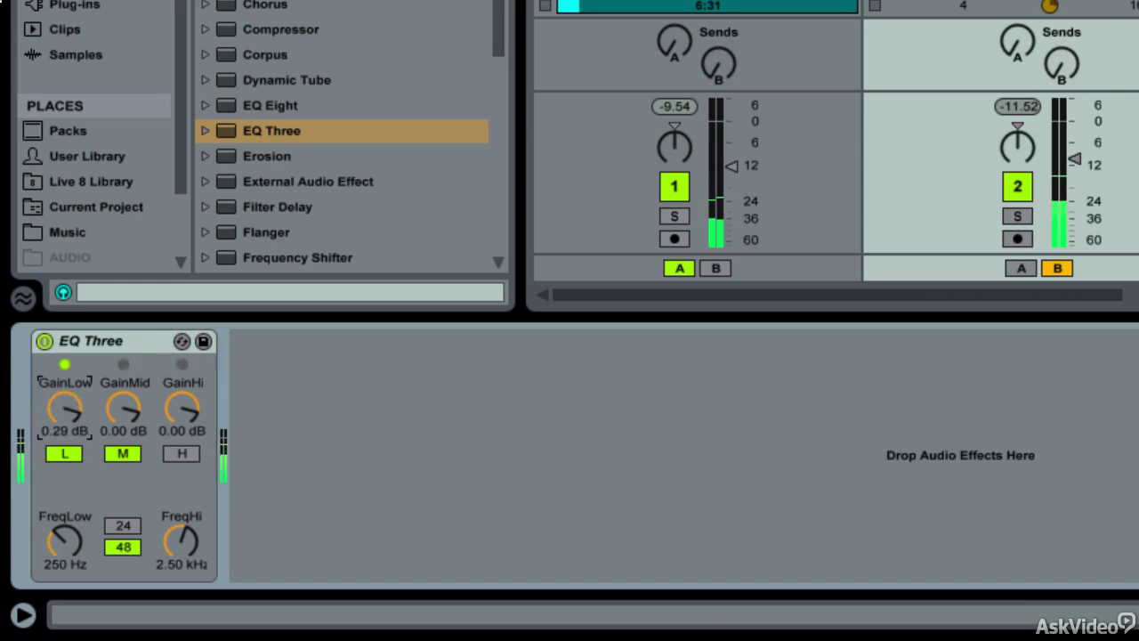
- Turn track 1's low and mid bands back on and kill track 2's low band
left_click(641, 4)
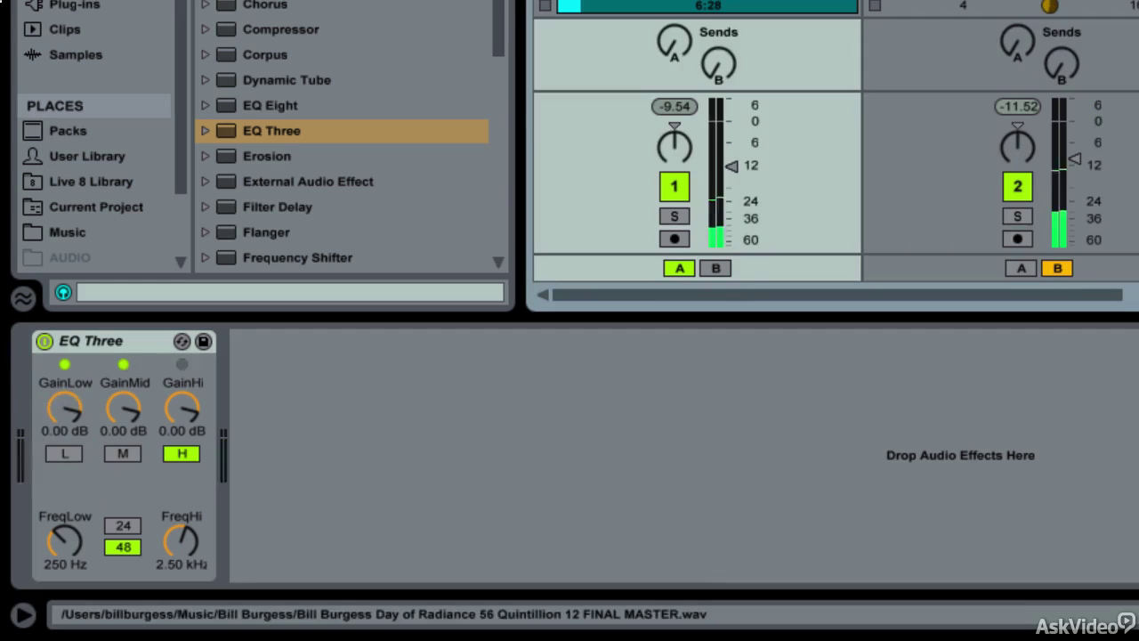
left_click(60, 454)
left_click(120, 458)
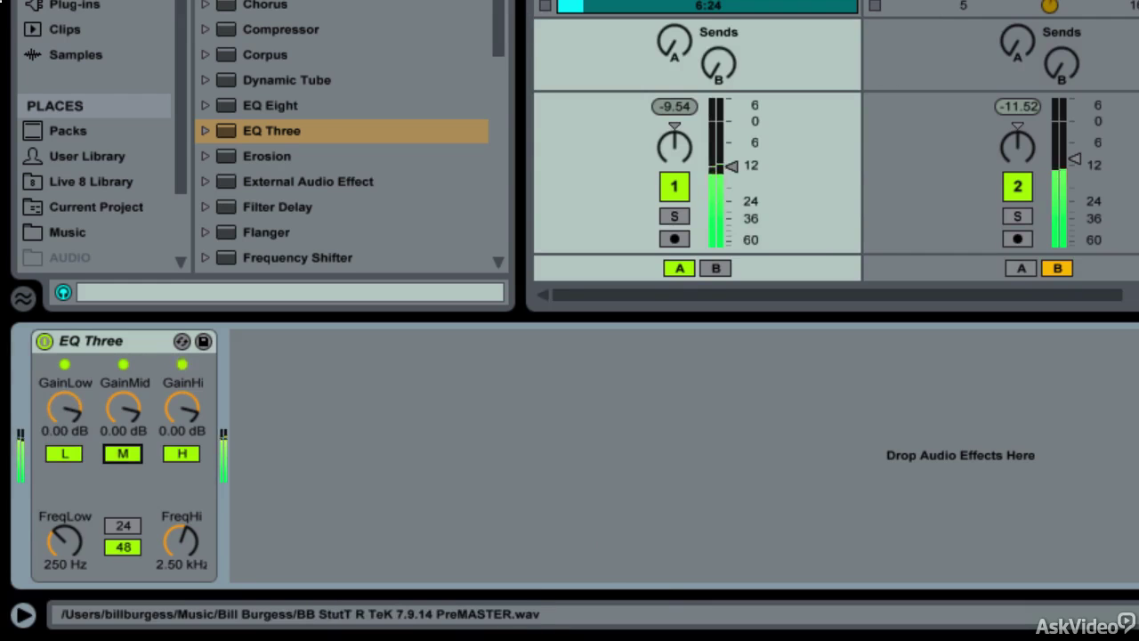
key("Right")
left_click(182, 454)
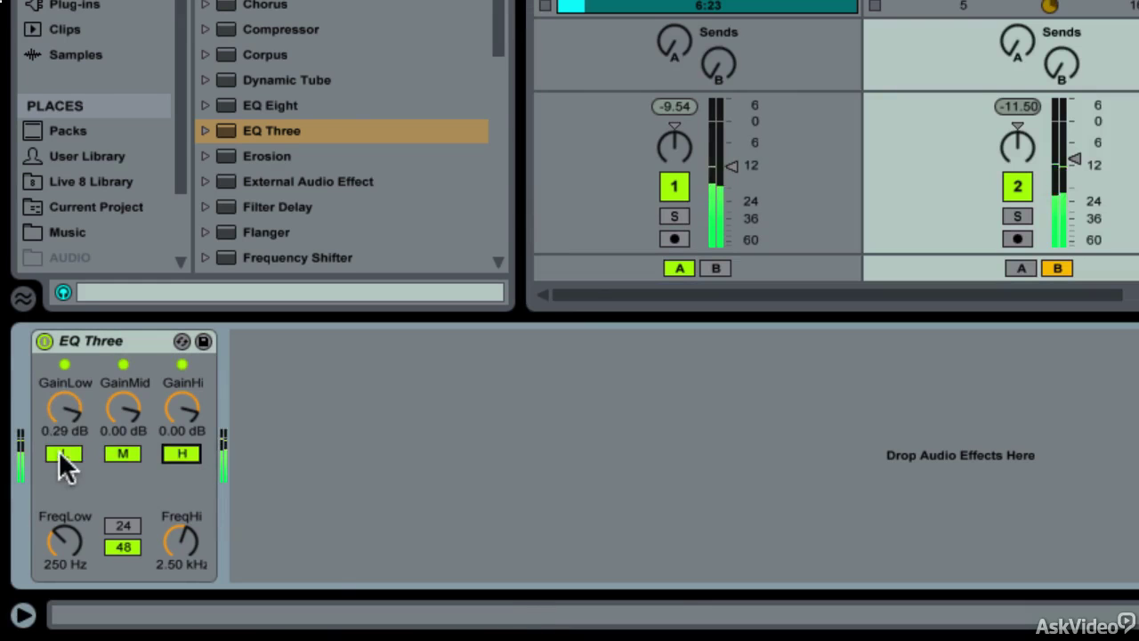
left_click(60, 452)
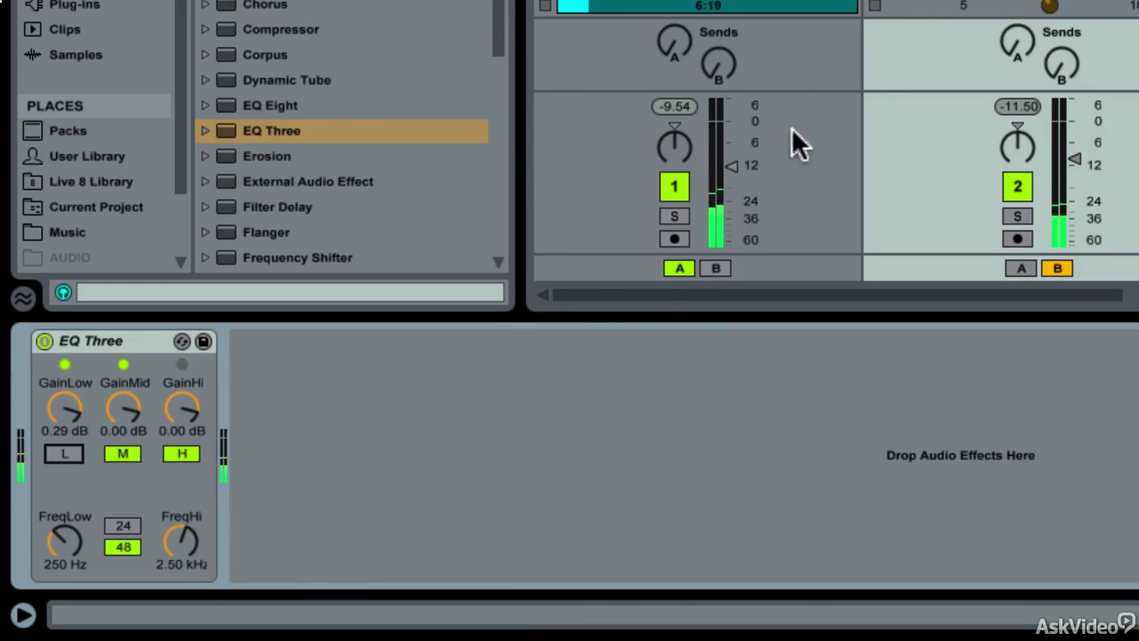
- Solo and unsolo tracks 2 and 1 in turn to compare them
left_click(1022, 214)
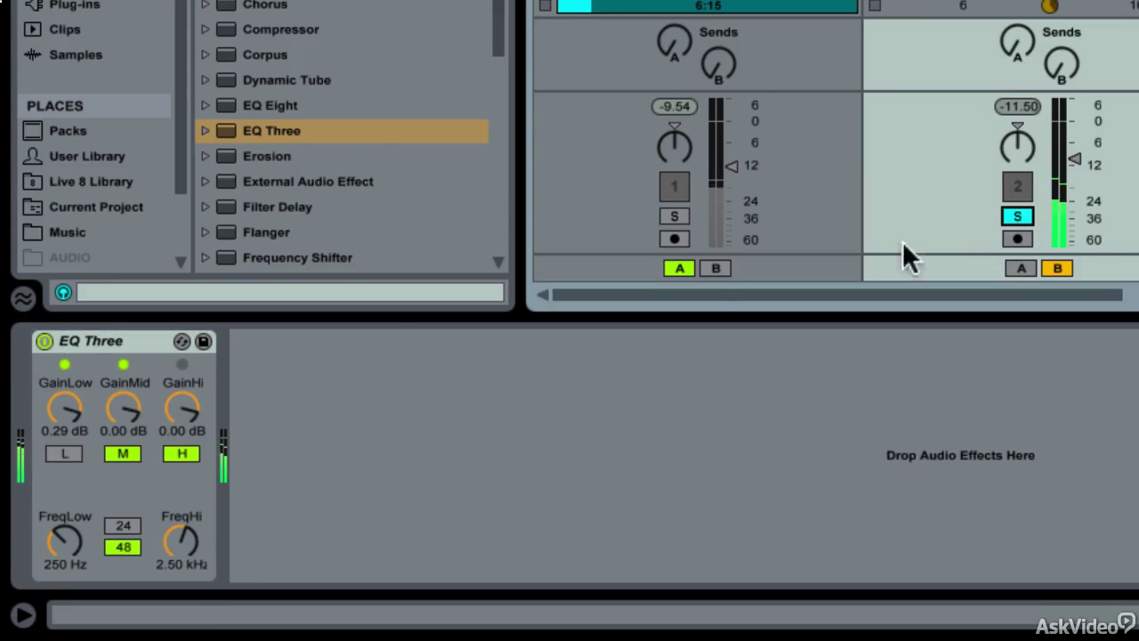
left_click(1018, 215)
left_click(674, 216)
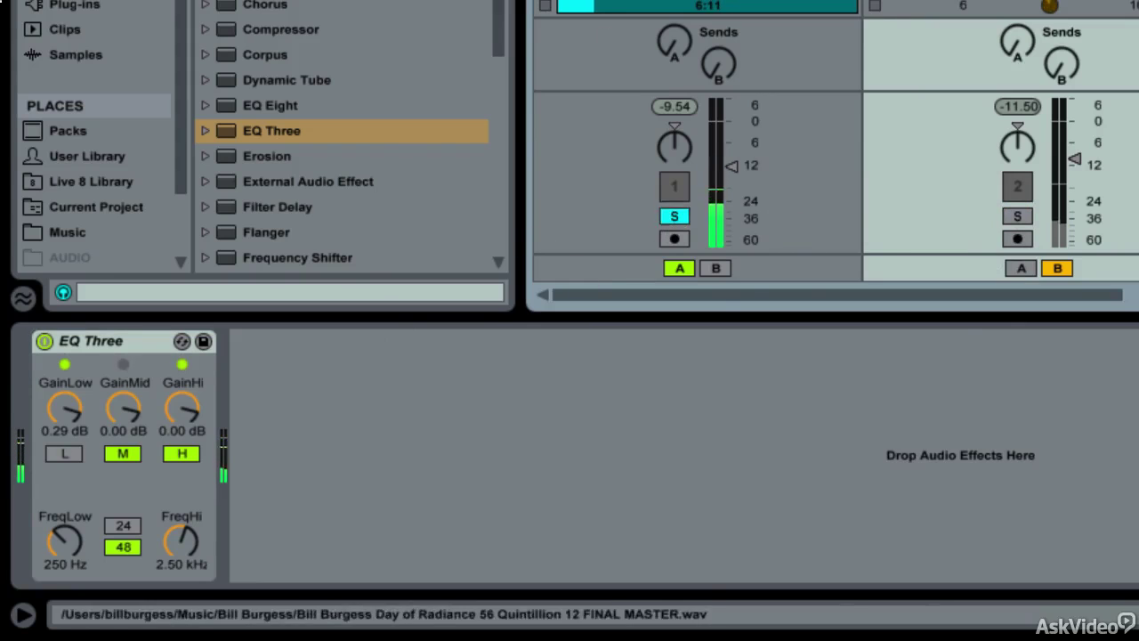
left_click(569, 36)
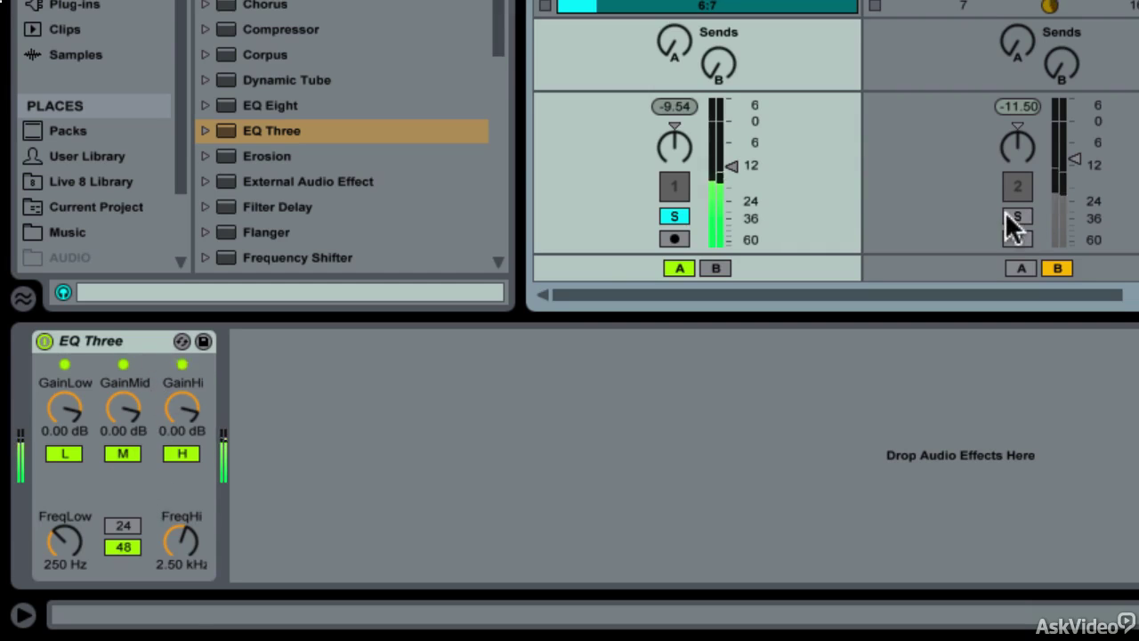
left_click(676, 218)
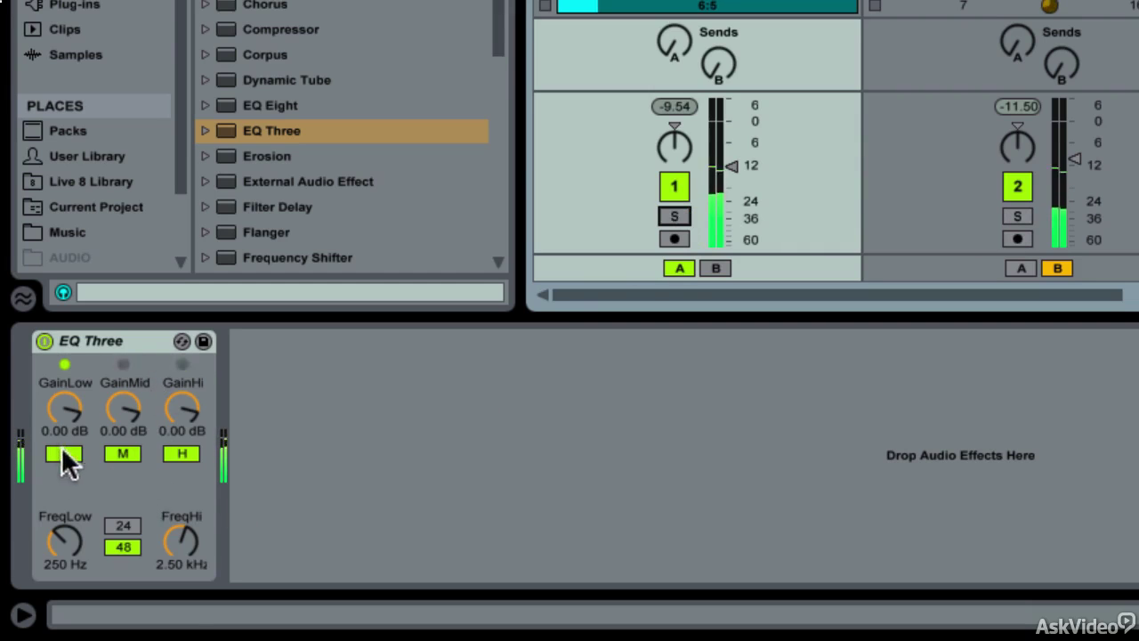
- Kill then restore track 1's high, low and mid bands, leaving all three on
left_click(185, 450)
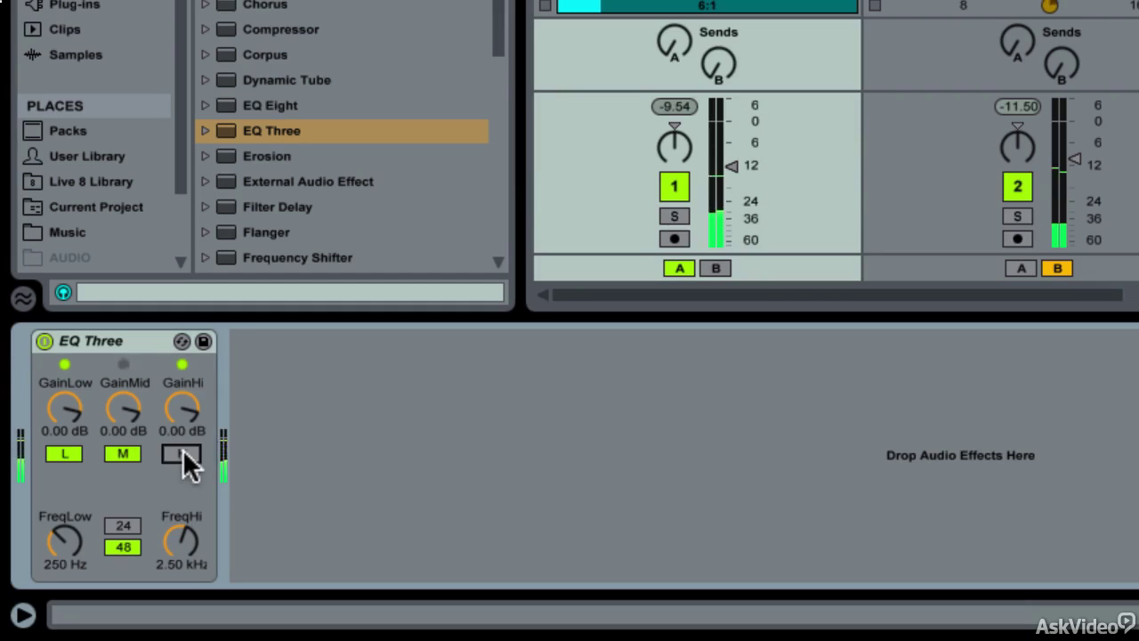
left_click(64, 452)
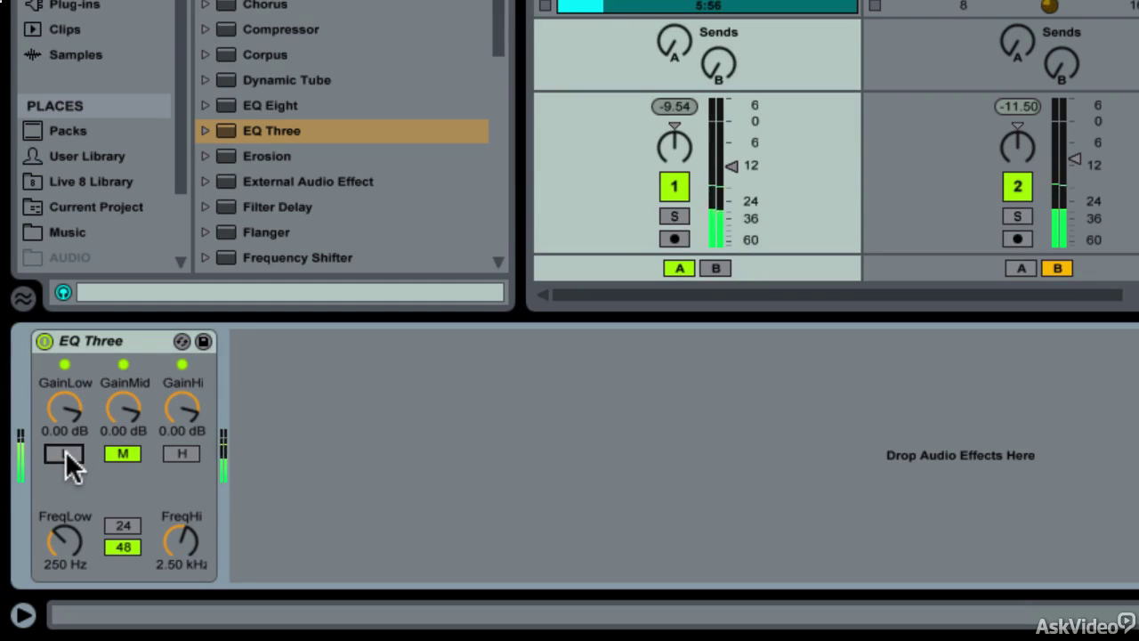
left_click(129, 452)
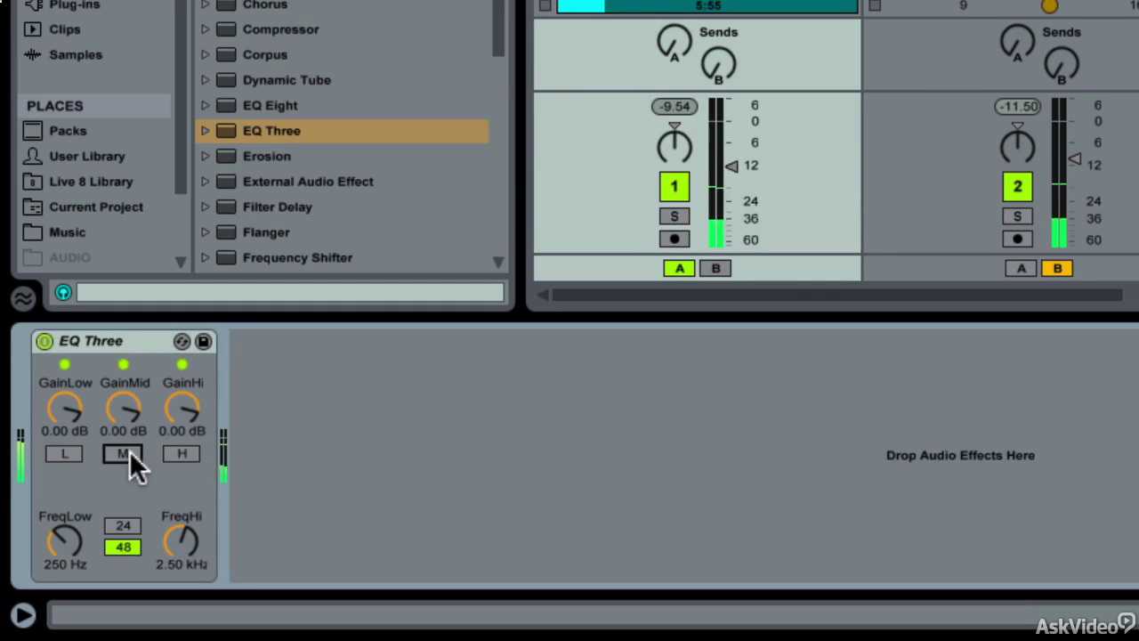
left_click(129, 452)
left_click(181, 452)
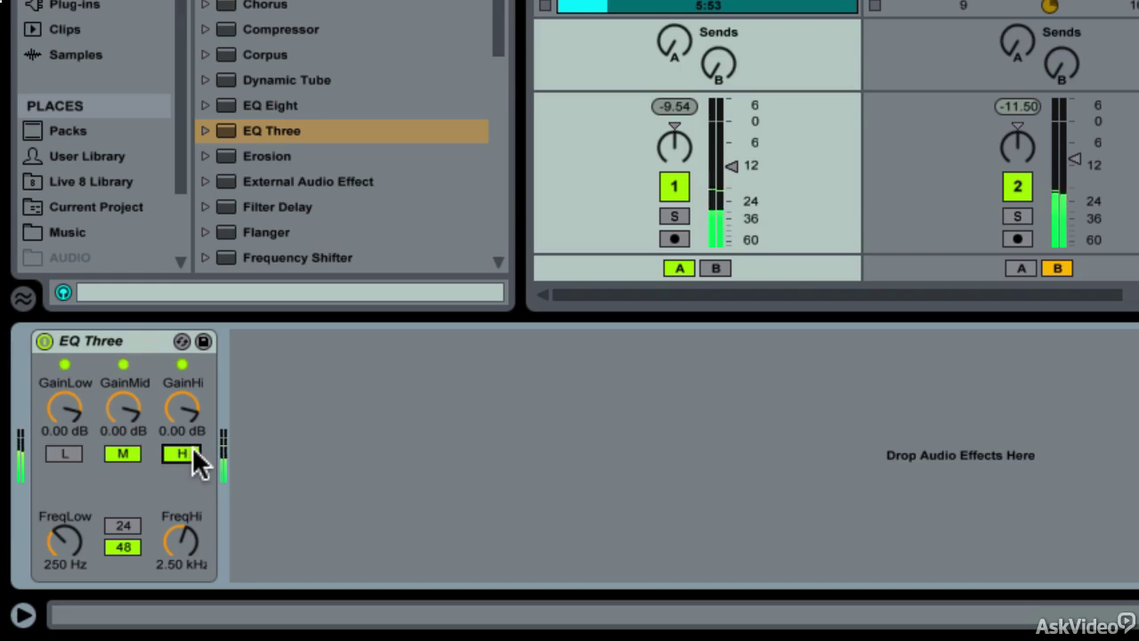
left_click(60, 454)
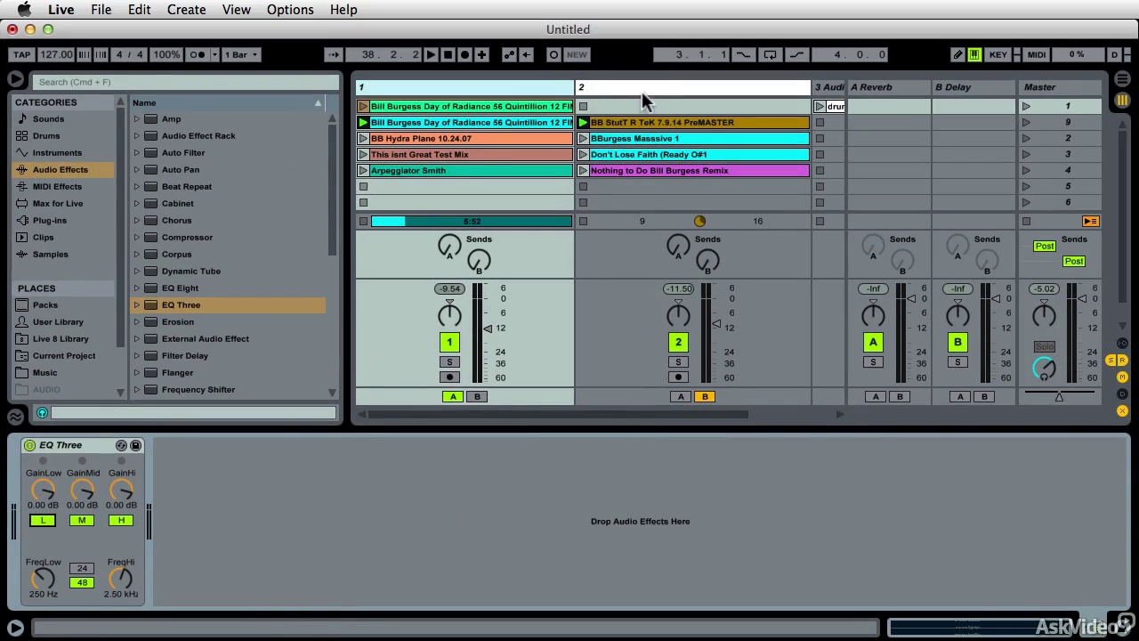
- Turn the EQ Three low gain down to -64.5 dB and the high gain down, then select the BB StutT R TeK clip
left_click(638, 87)
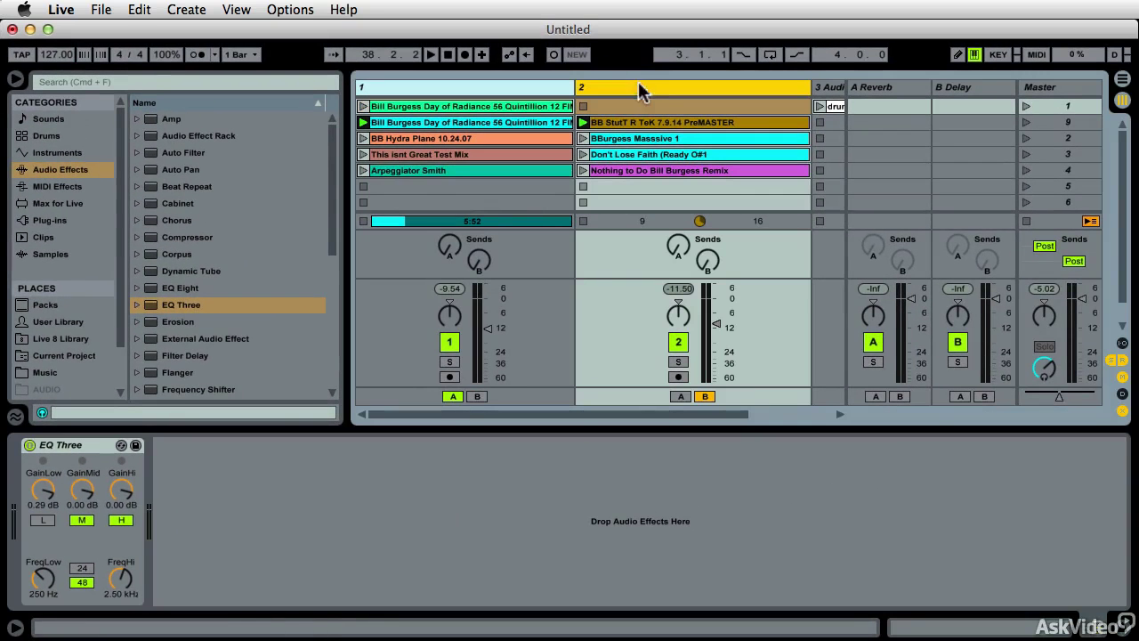
left_click(43, 520)
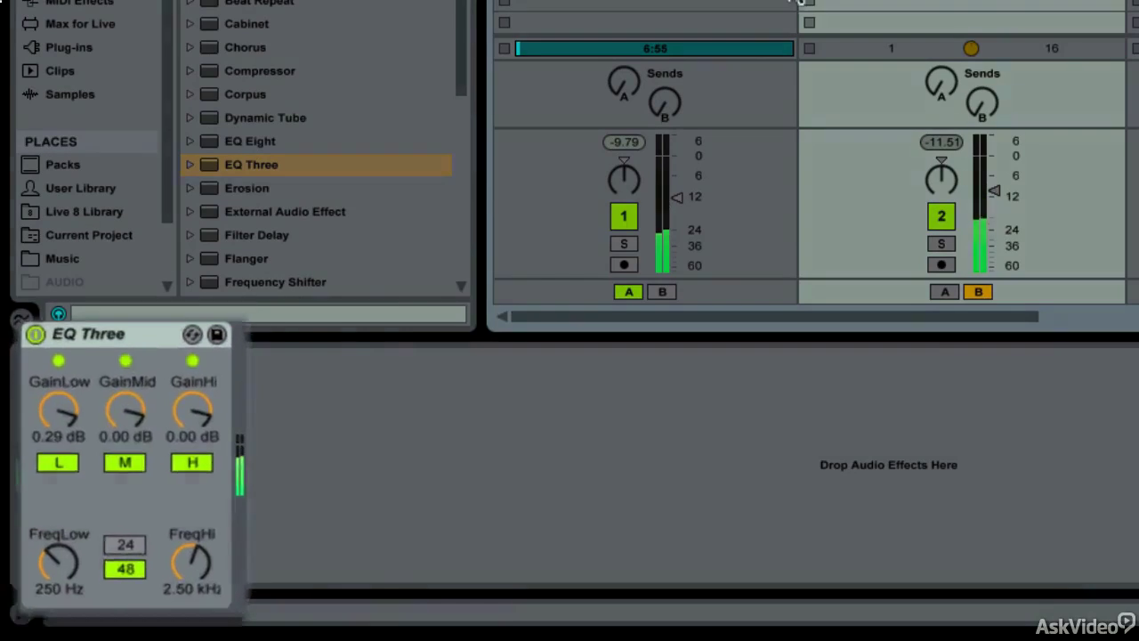
left_click_drag(60, 414, 97, 382)
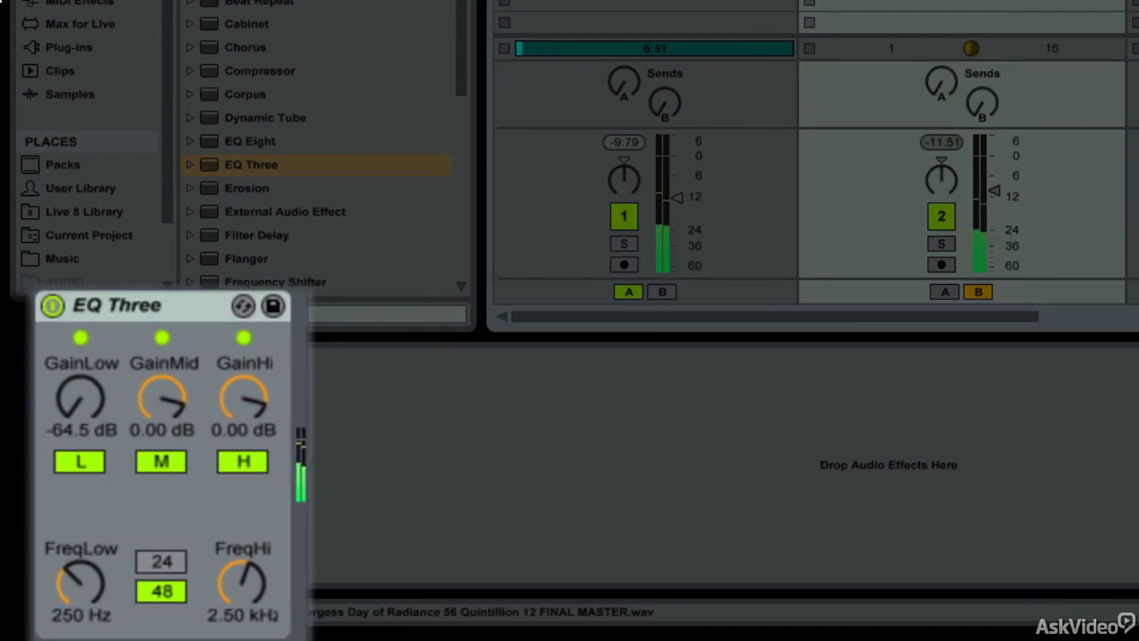
left_click_drag(246, 399, 247, 480)
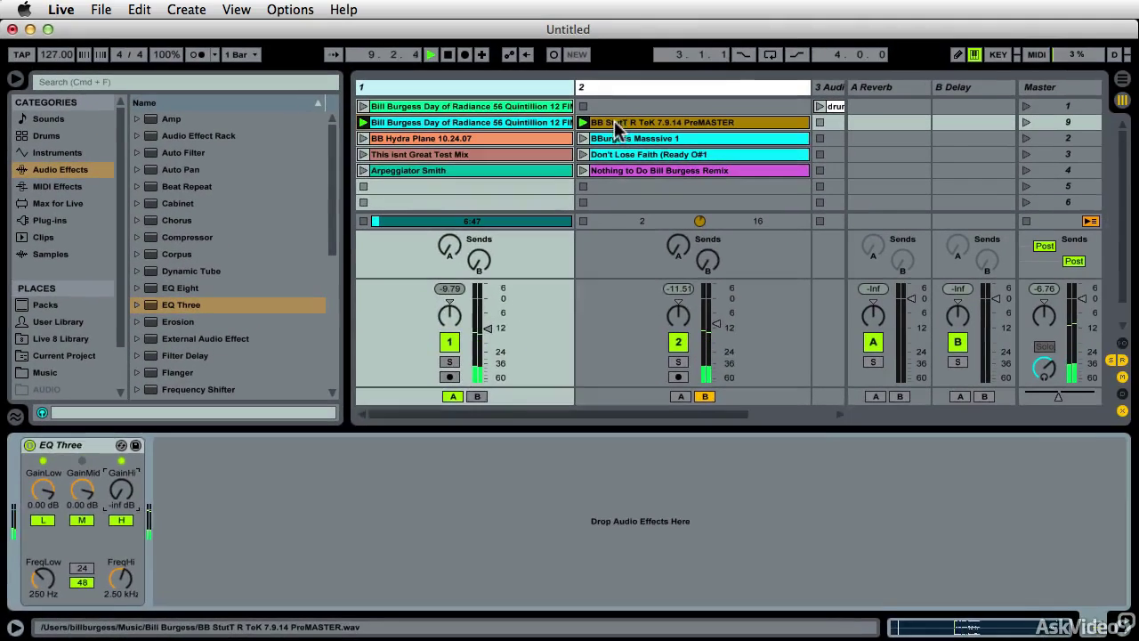
left_click(614, 128)
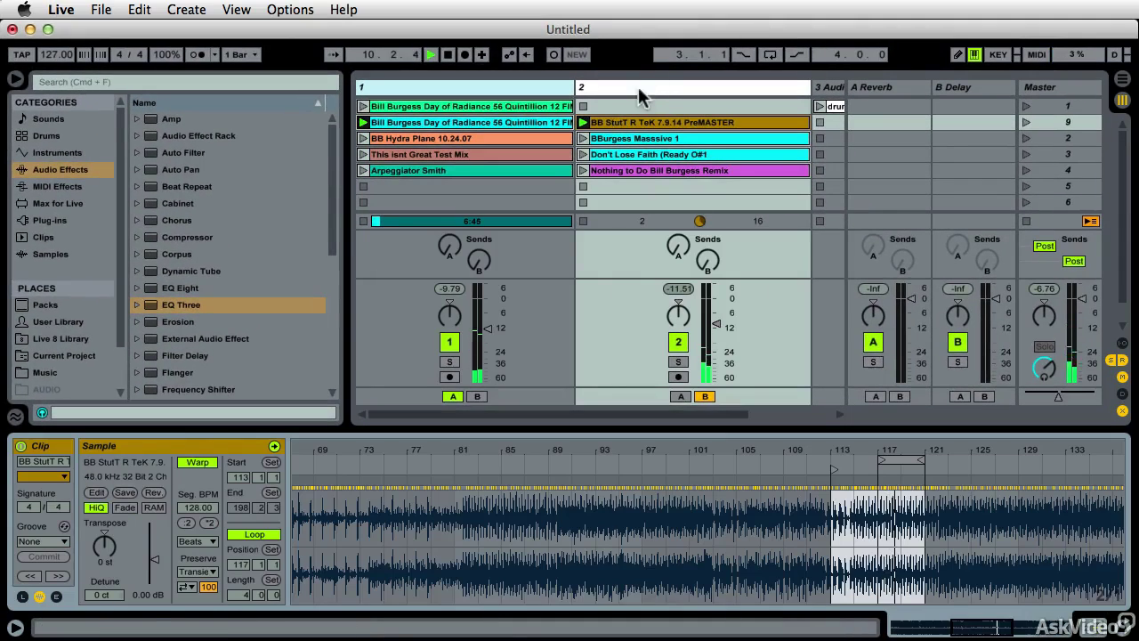
- Bring the EQ Three low gain back up and stop playback
key("shift+Tab")
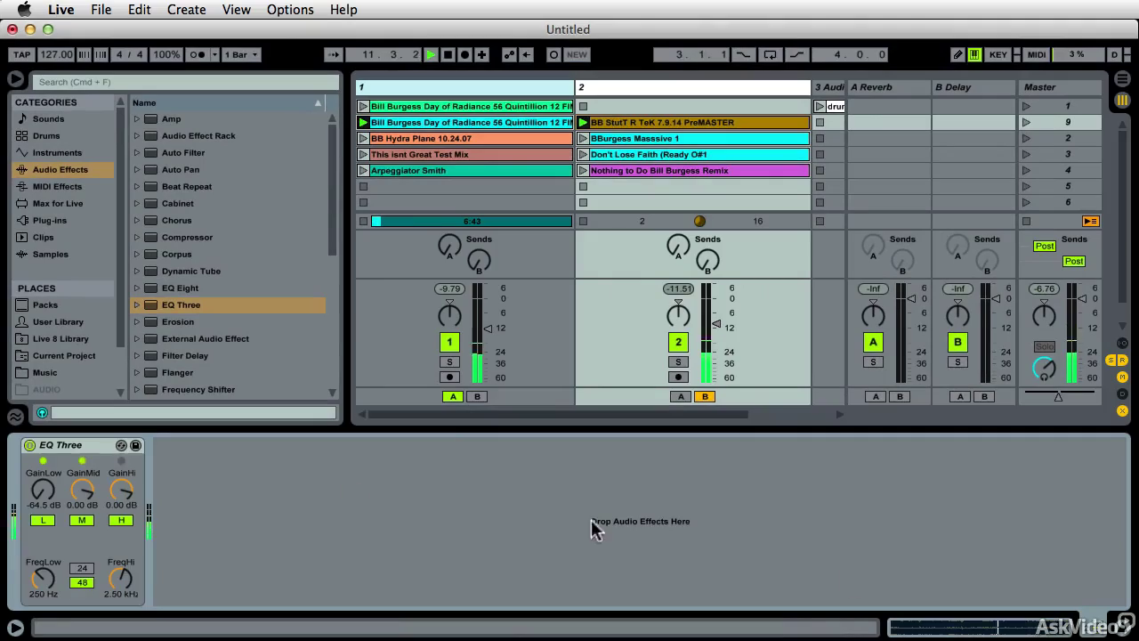
left_click_drag(43, 490, 43, 462)
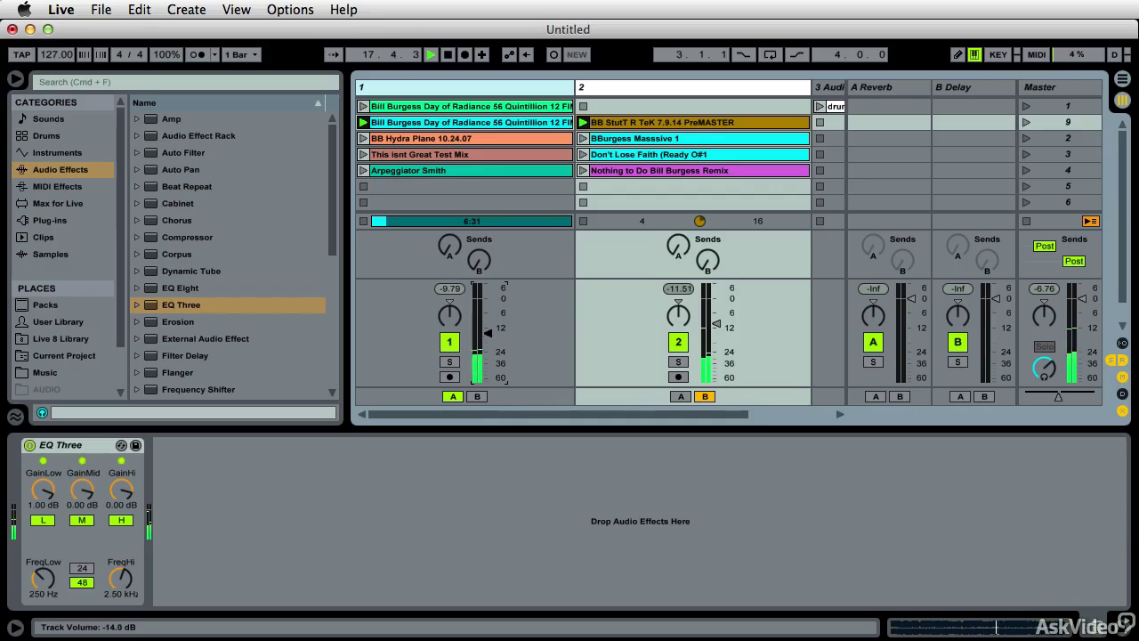
key("space")
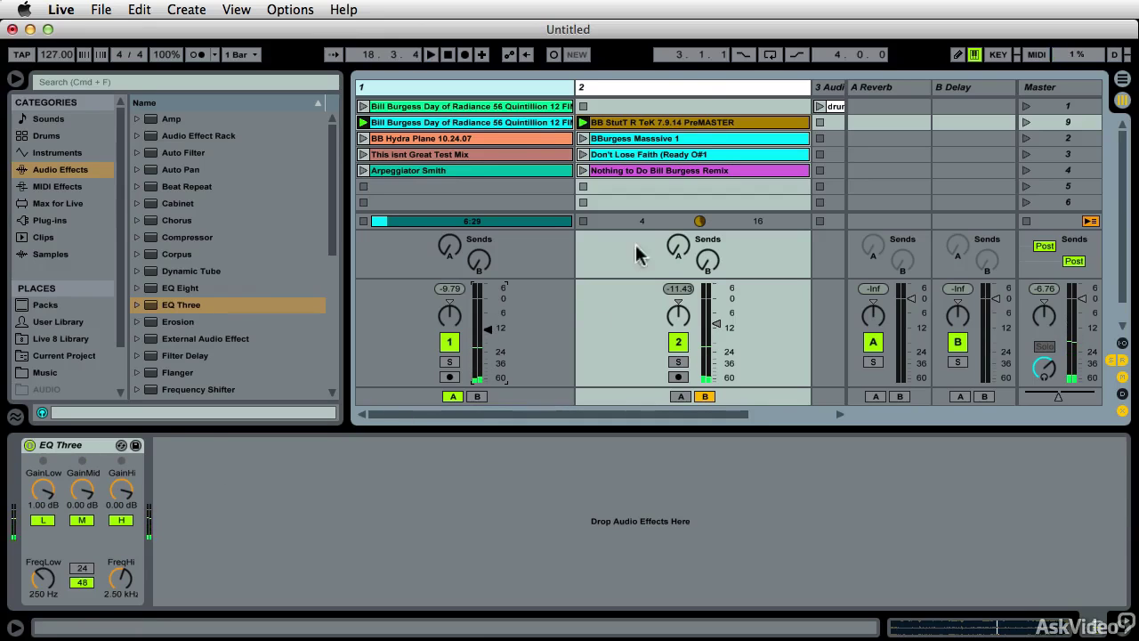
- Cut the EQ Three, paste it onto track 1, then cut it again
left_click(63, 444)
right_click(64, 445)
left_click(85, 451)
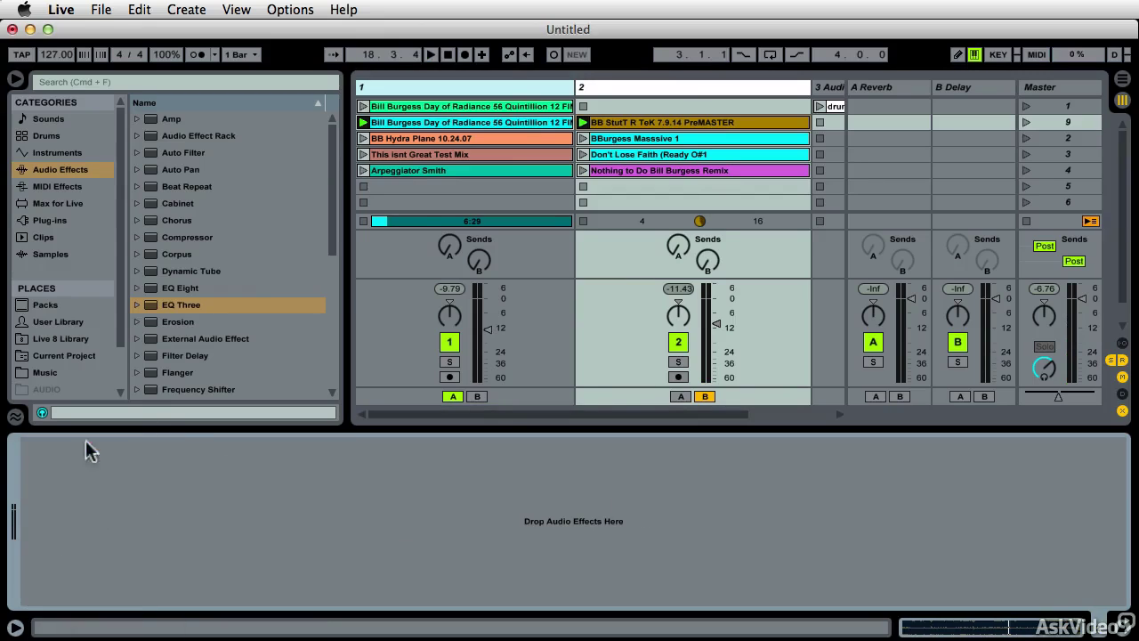
left_click(511, 89)
key("super+v")
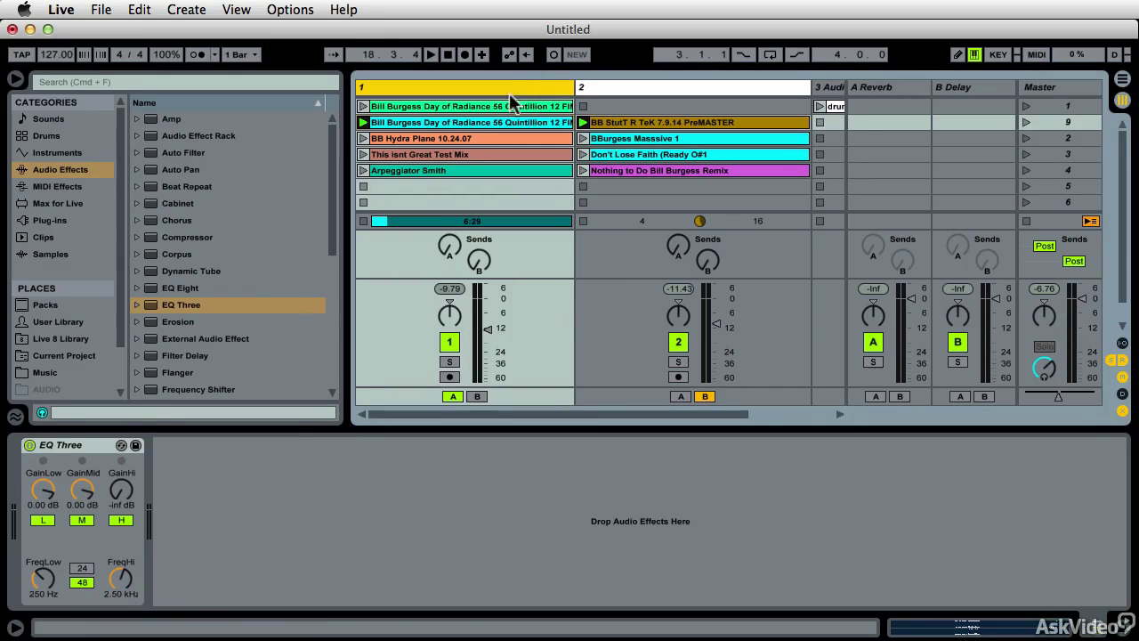
right_click(62, 456)
left_click(80, 454)
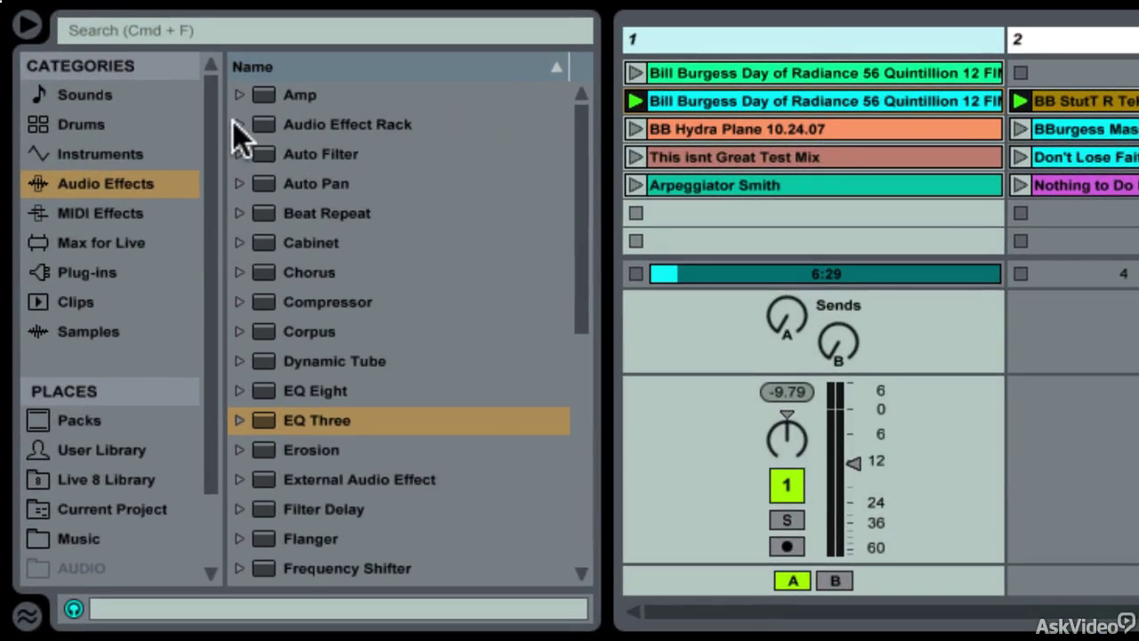
- Expand Audio Effect Rack > Performance & DJ and select the Knob 1 Fade to Grey preset
left_click(238, 125)
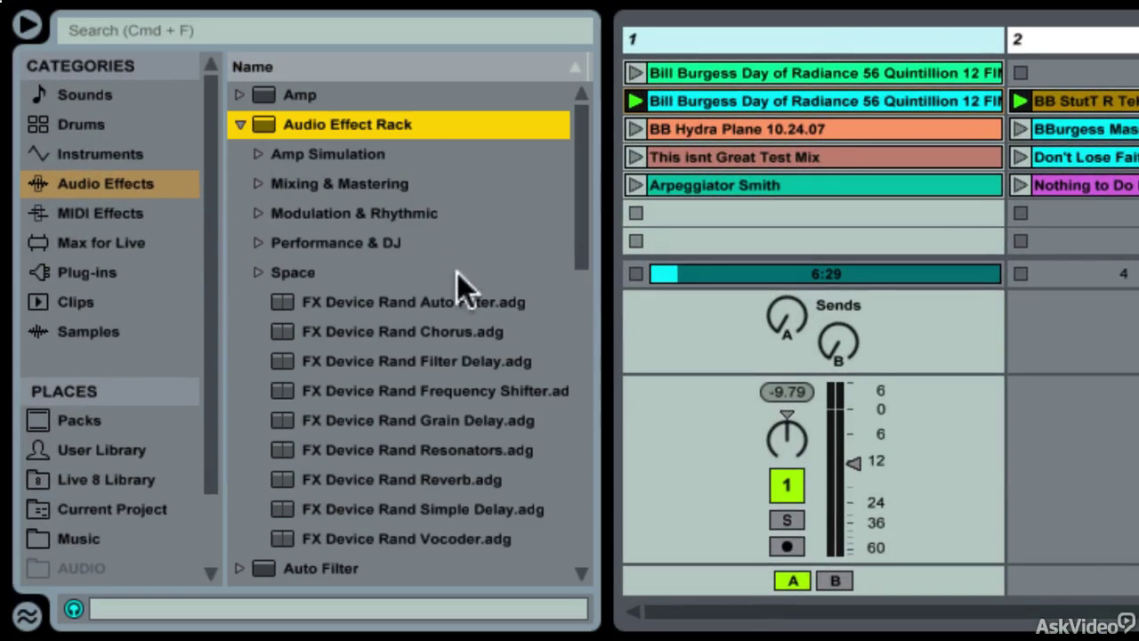
left_click(259, 244)
scroll(551, 381, "down", 5)
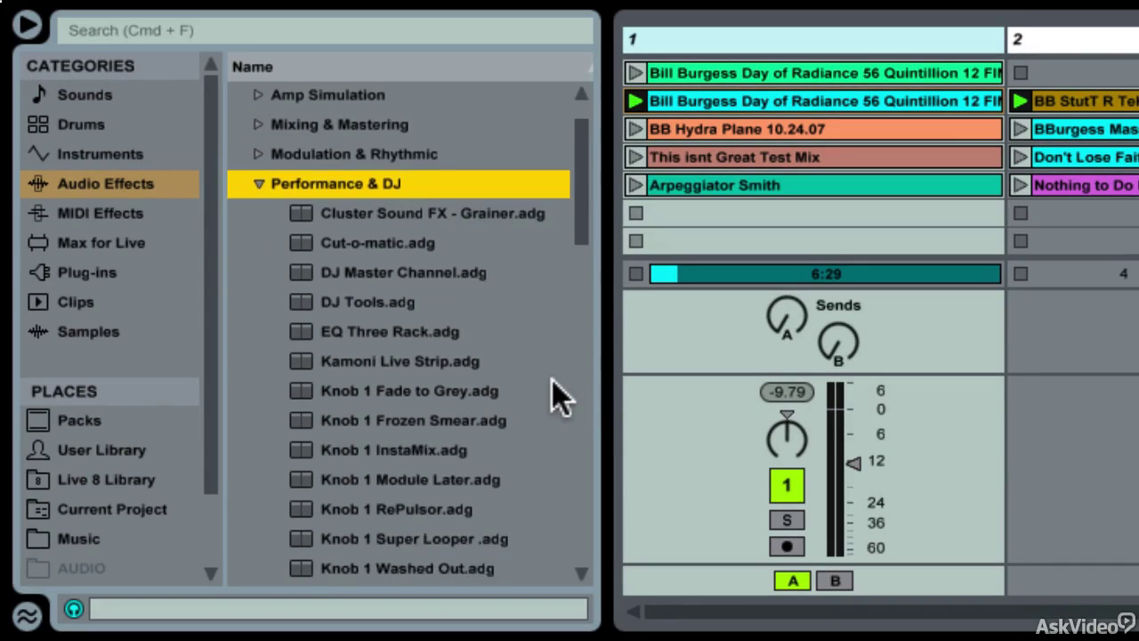
scroll(551, 380, "up", 5)
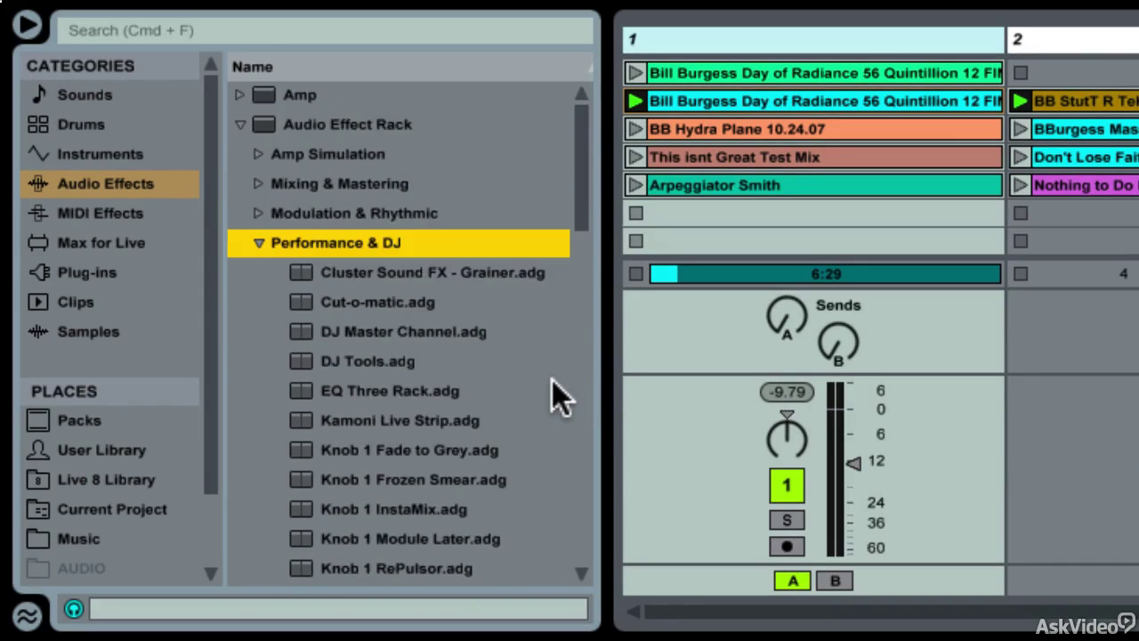
scroll(551, 380, "down", 5)
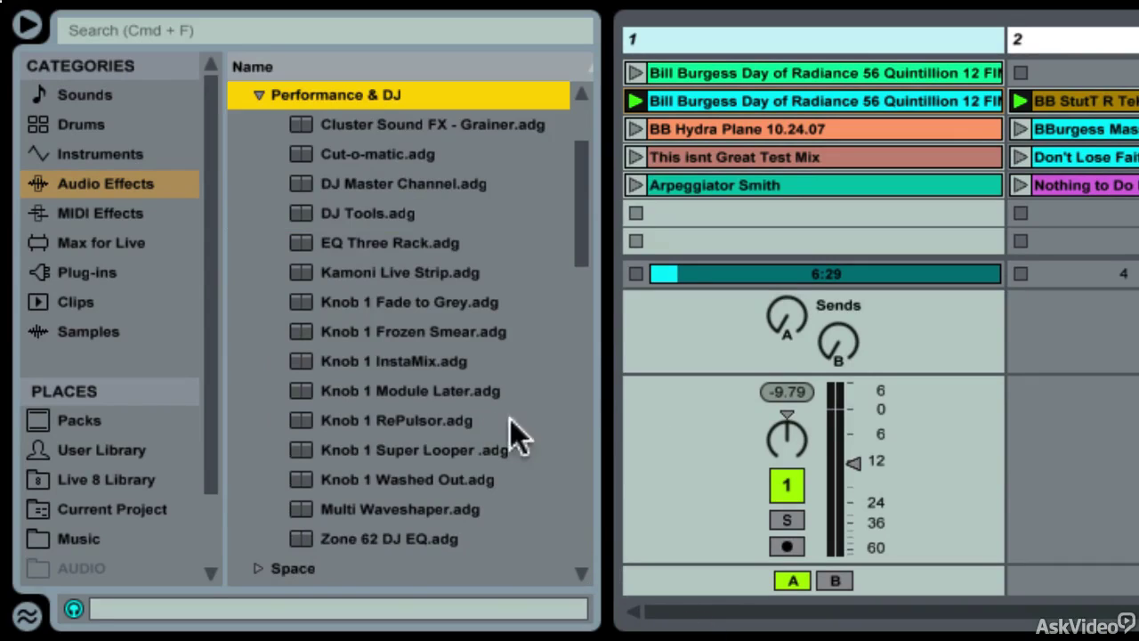
left_click(346, 301)
- Load Knob 1 Fade to Grey onto tracks 1 and 2, then restart playback
double_click(344, 301)
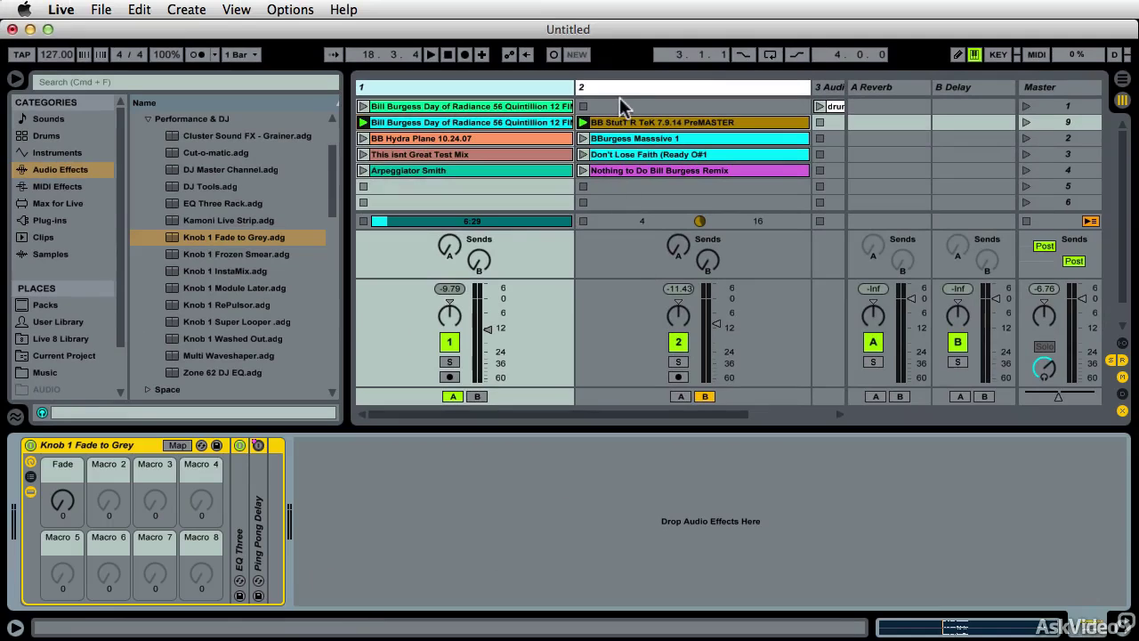
left_click(613, 86)
left_click_drag(205, 235, 189, 538)
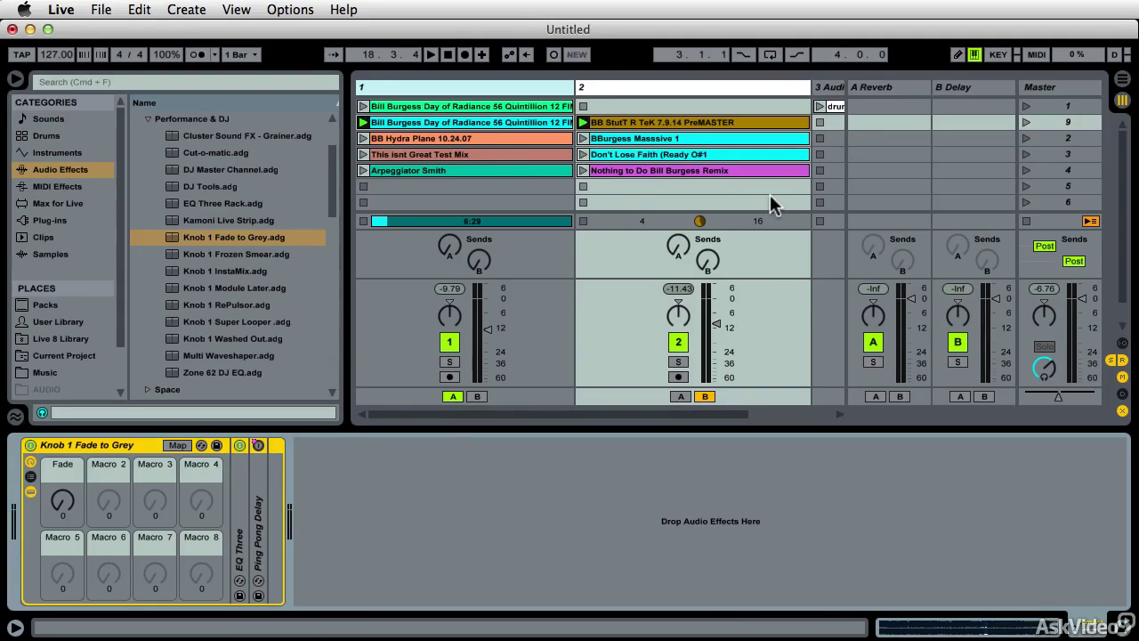
key("space")
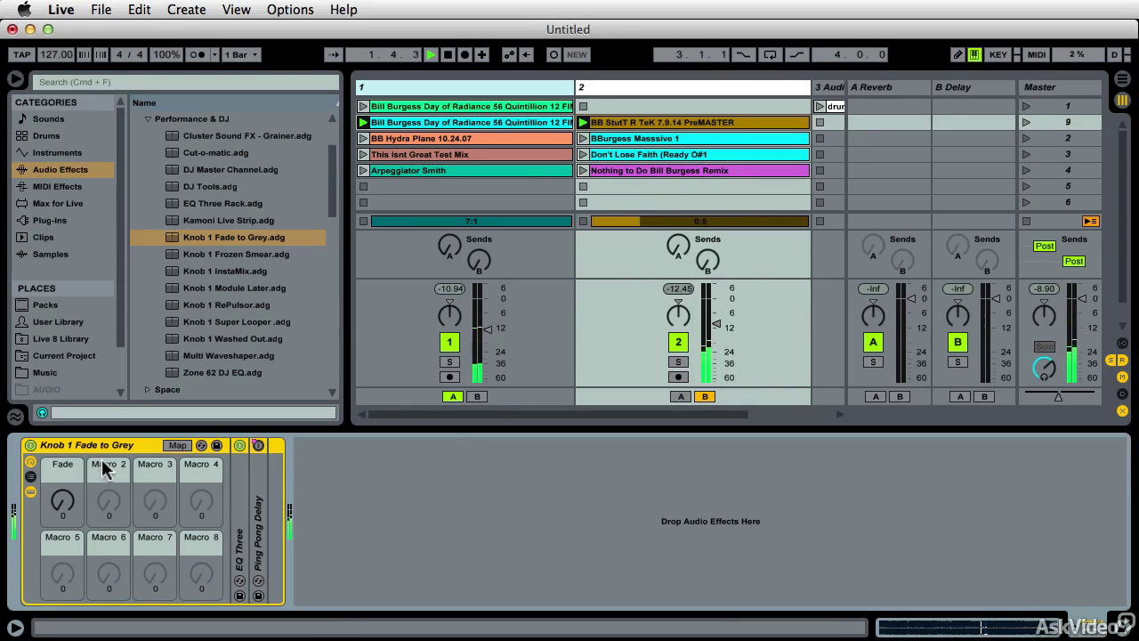
- Mute track 1 and sweep the rack's Fade macro up toward its maximum
left_click(449, 342)
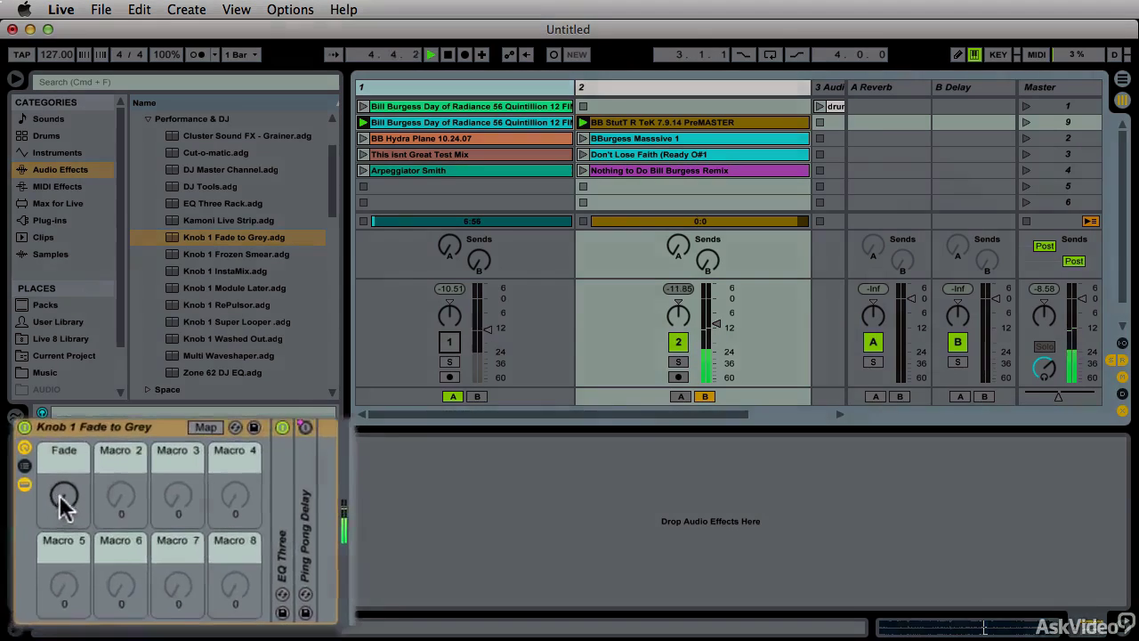
left_click_drag(64, 503, 64, 492)
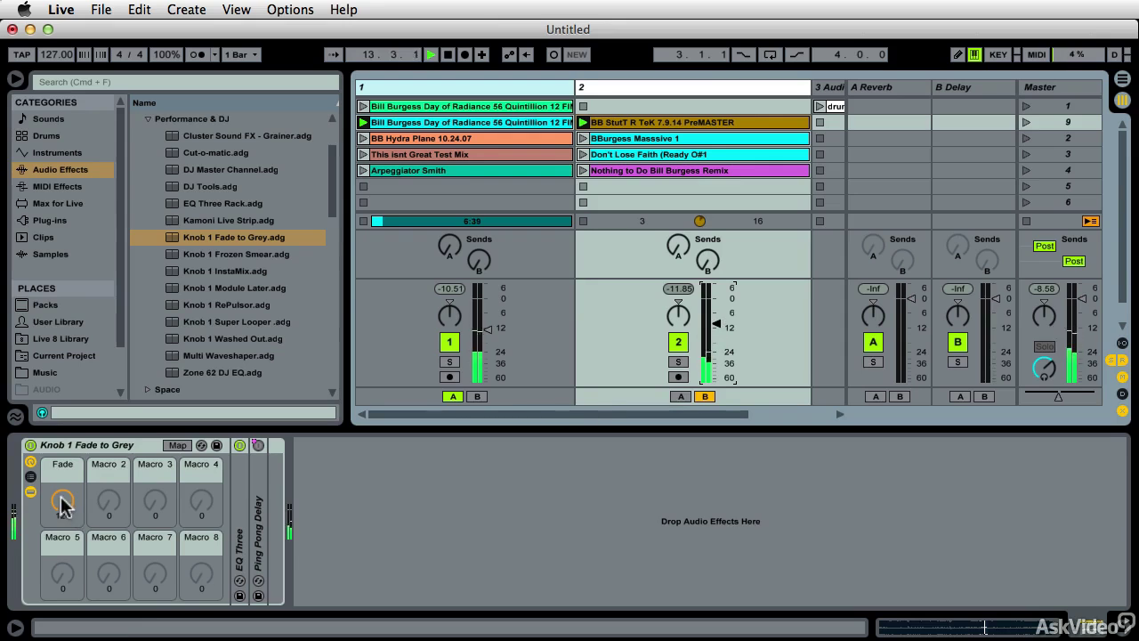
left_click_drag(62, 505, 62, 409)
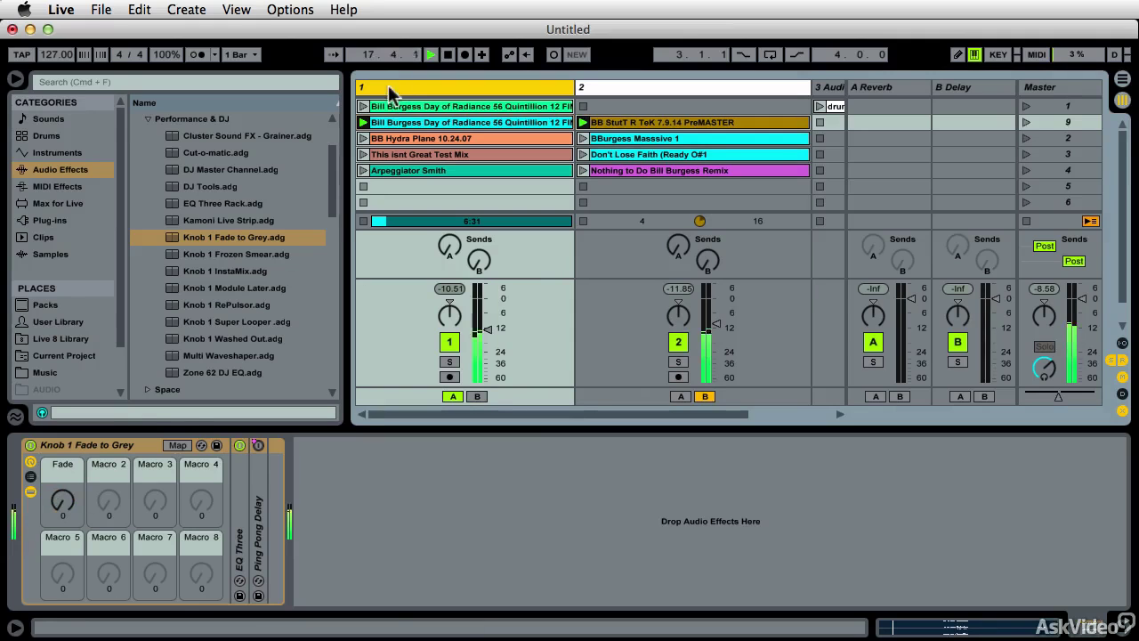
left_click_drag(62, 500, 62, 392)
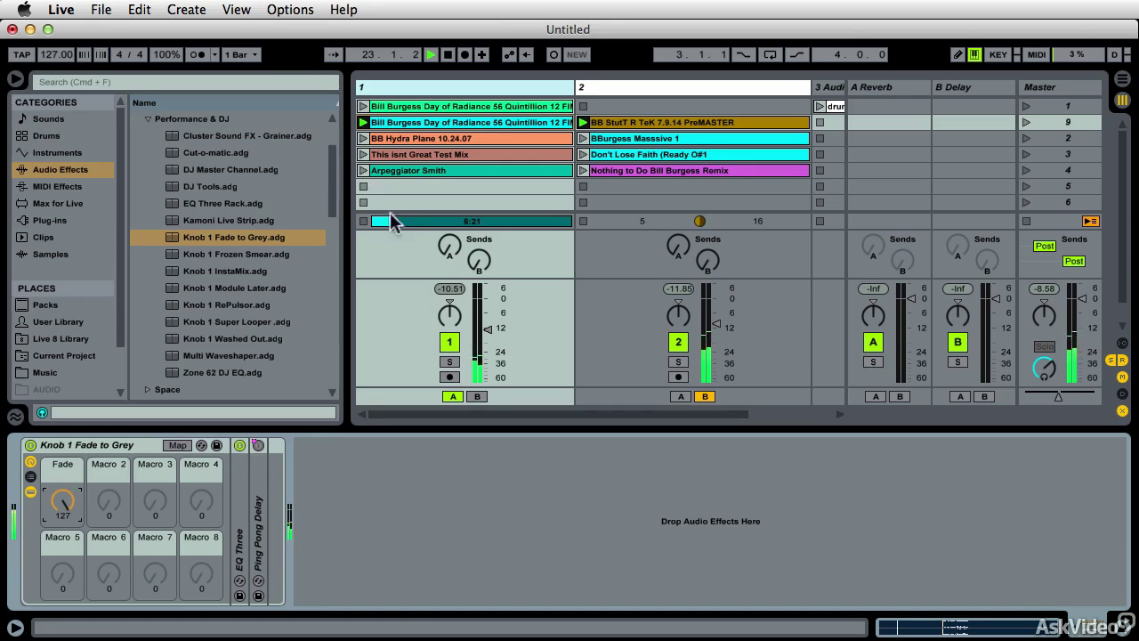
- Stop track 1's clip, restart playback, mute track 2, and raise track 1 to -5.16 dB while sweeping Fade
left_click(363, 186)
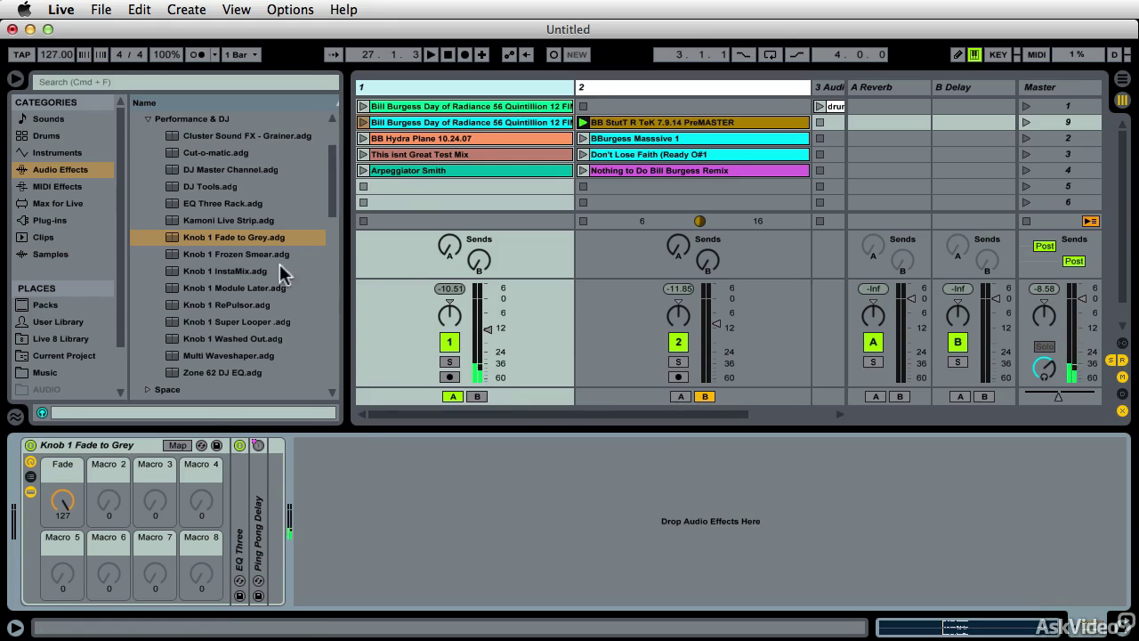
key("space")
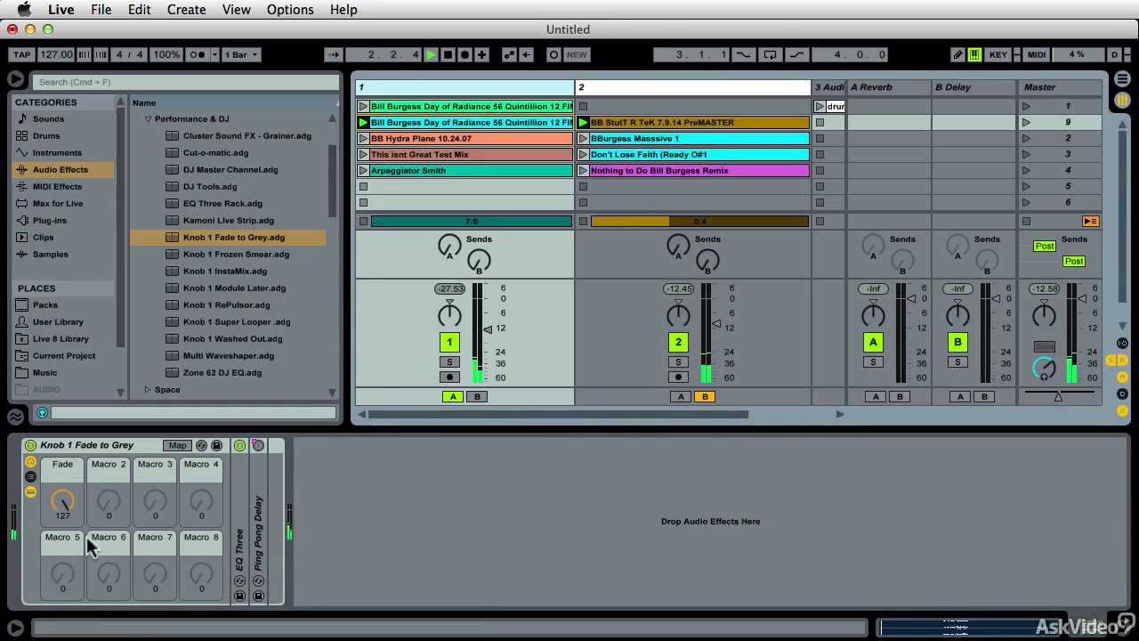
left_click(678, 342)
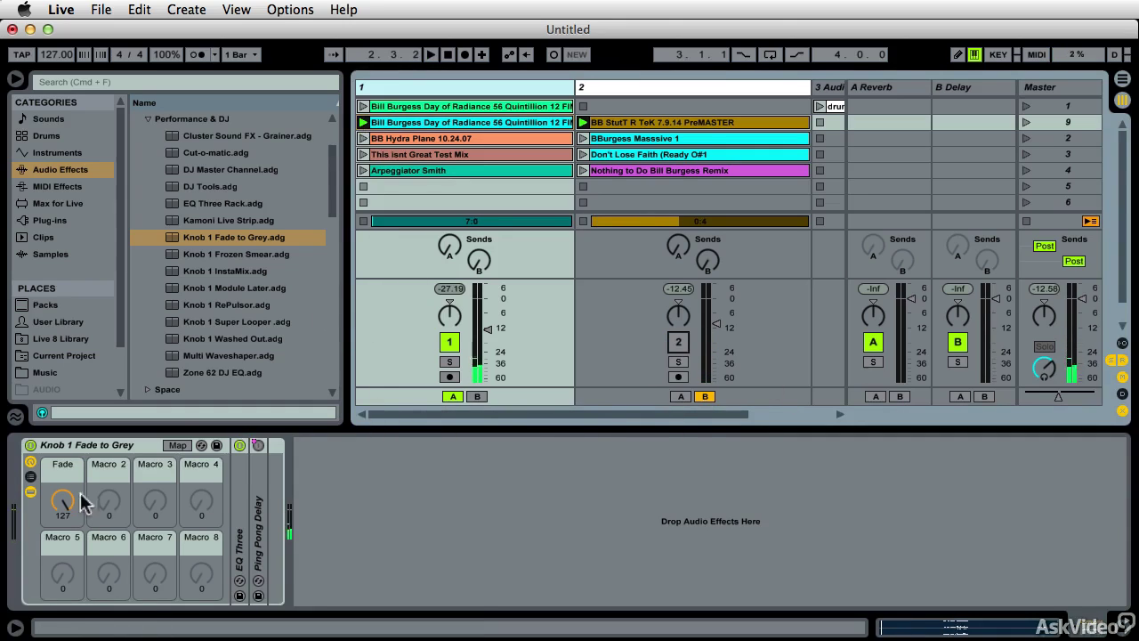
left_click_drag(63, 501, 63, 552)
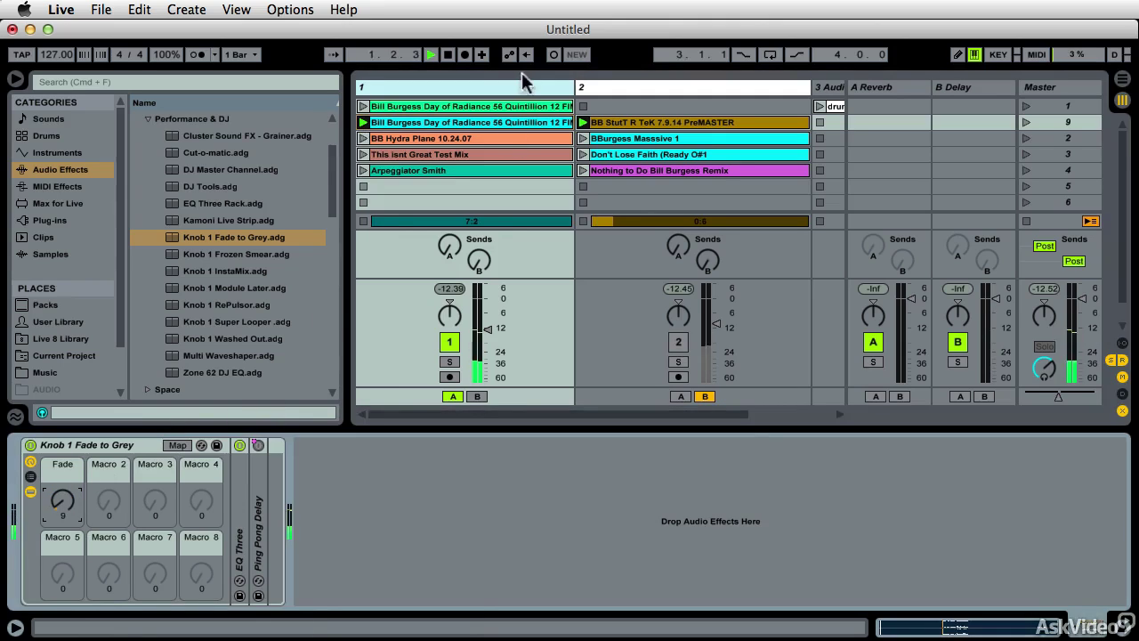
left_click_drag(487, 329, 487, 316)
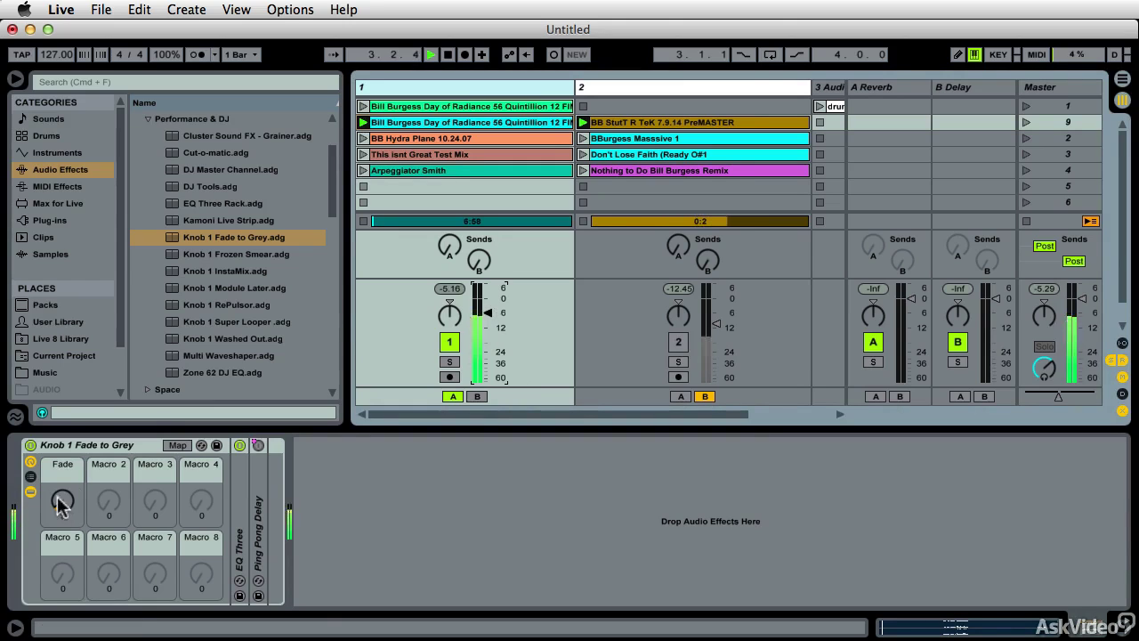
left_click_drag(60, 500, 61, 430)
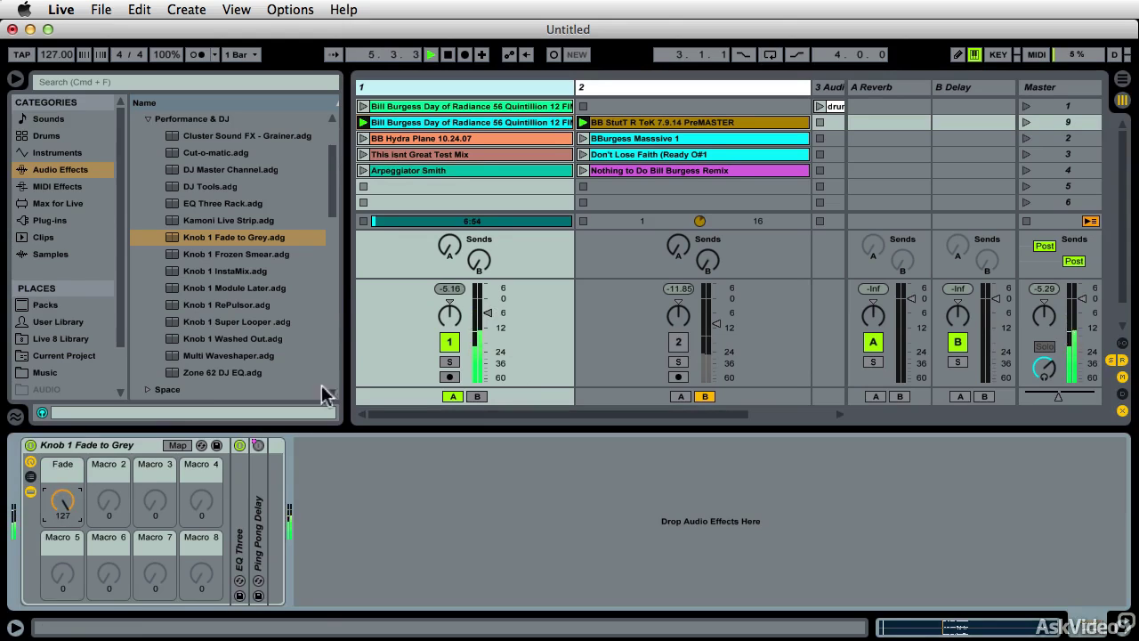
- Stop track 1's clip, launch track 3's clip, unmute track 2, and launch track 1's second clip
left_click(363, 187)
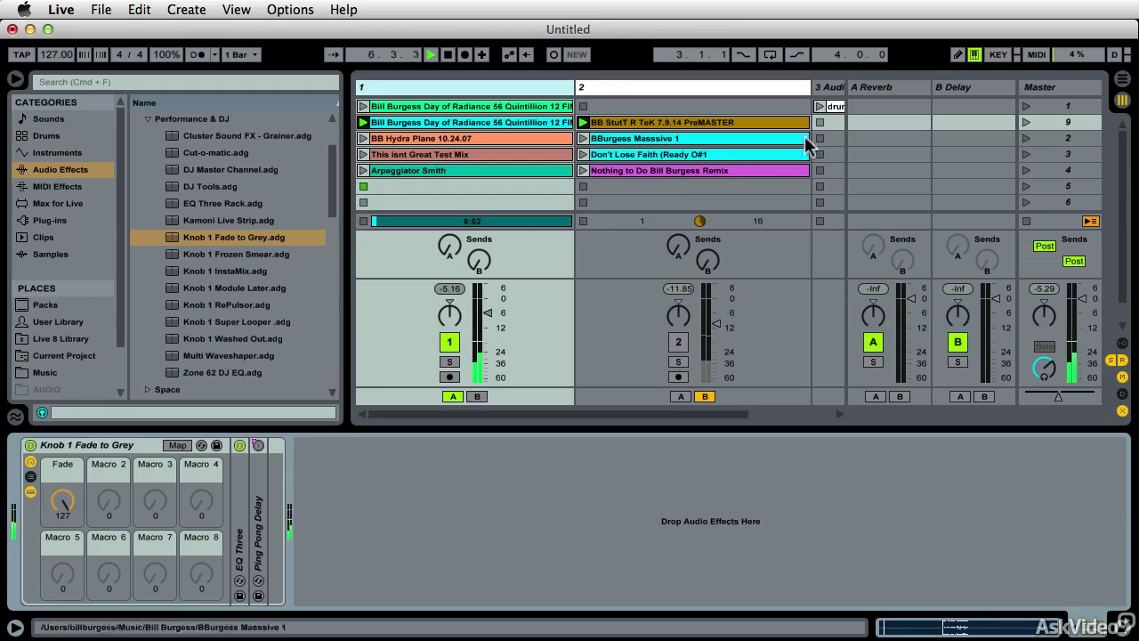
left_click(820, 106)
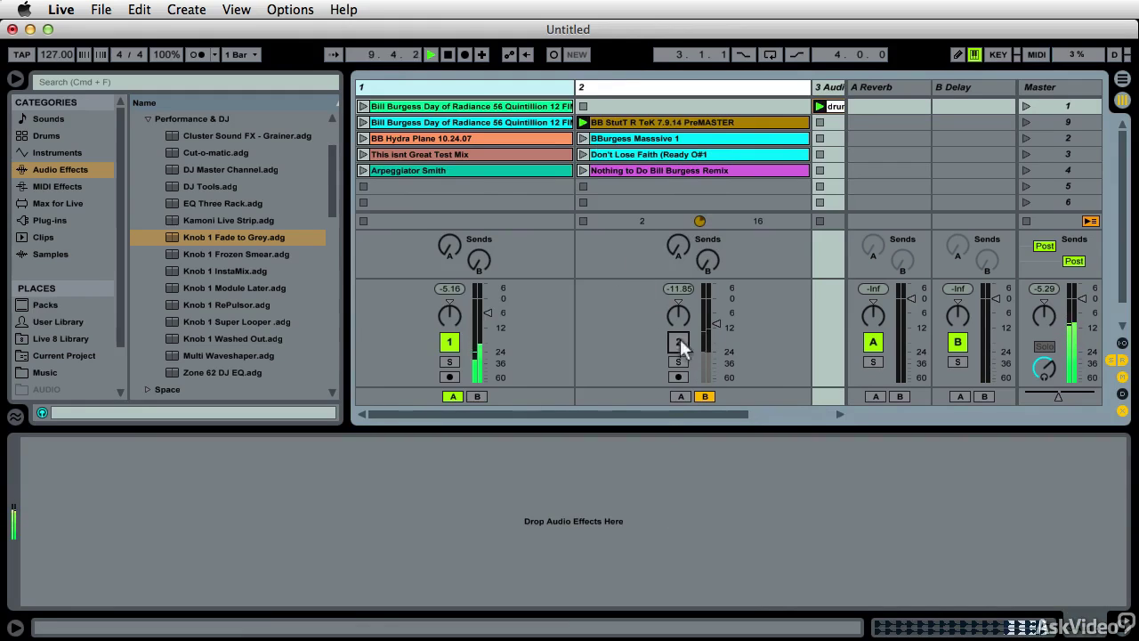
left_click(680, 338)
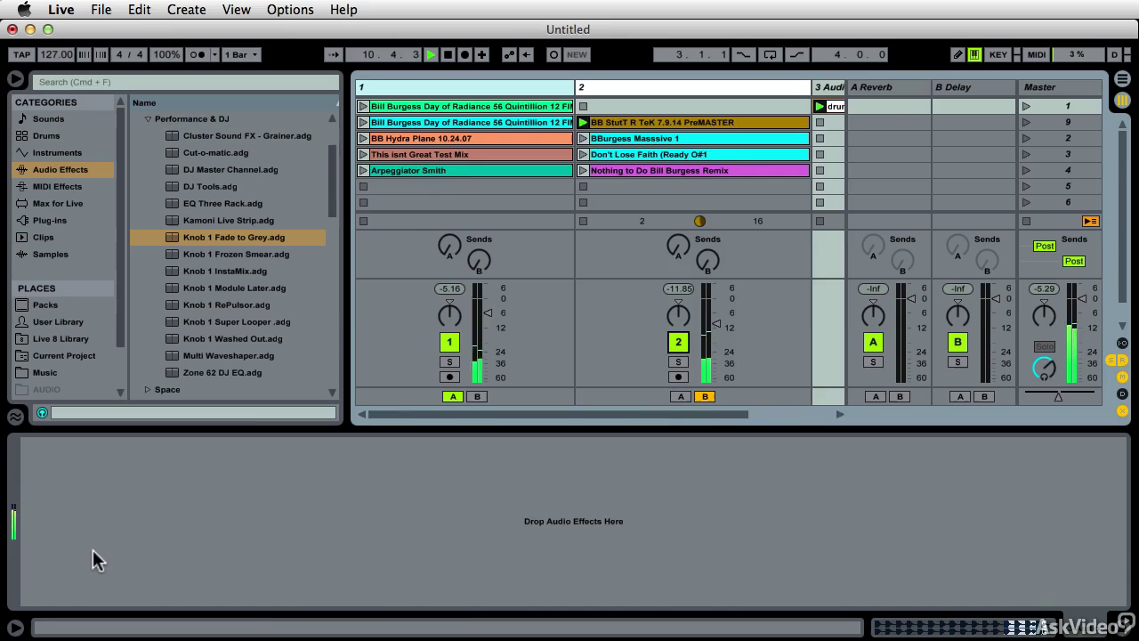
left_click(363, 123)
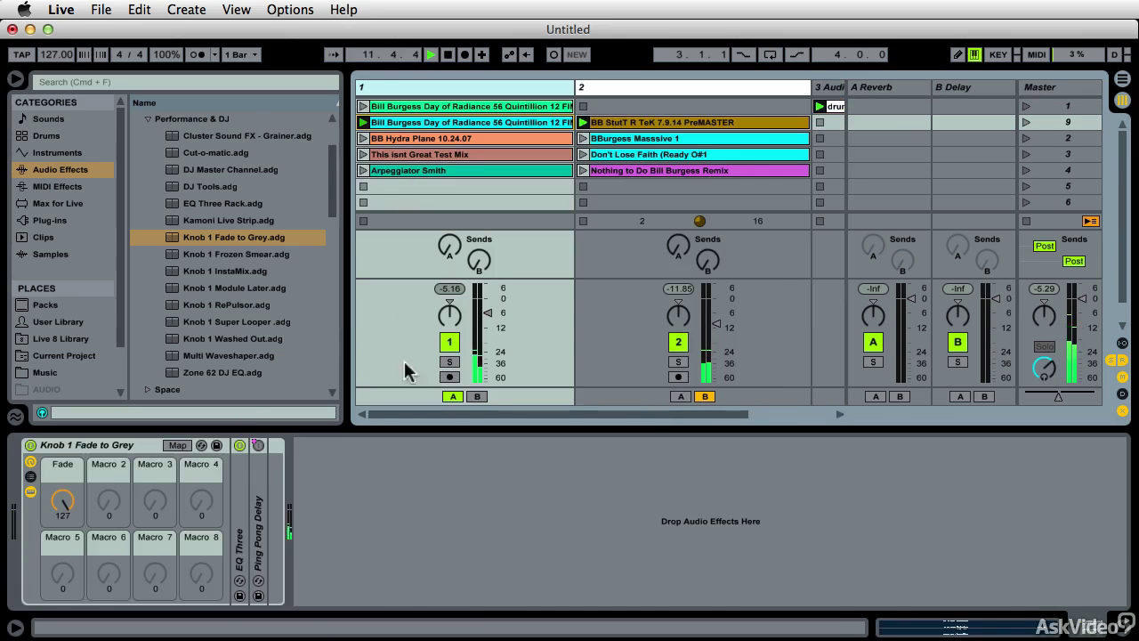
- Sweep the Fade macro down to 0, silence track 2, and select the Fade to Grey rack
left_click_drag(63, 501, 62, 572)
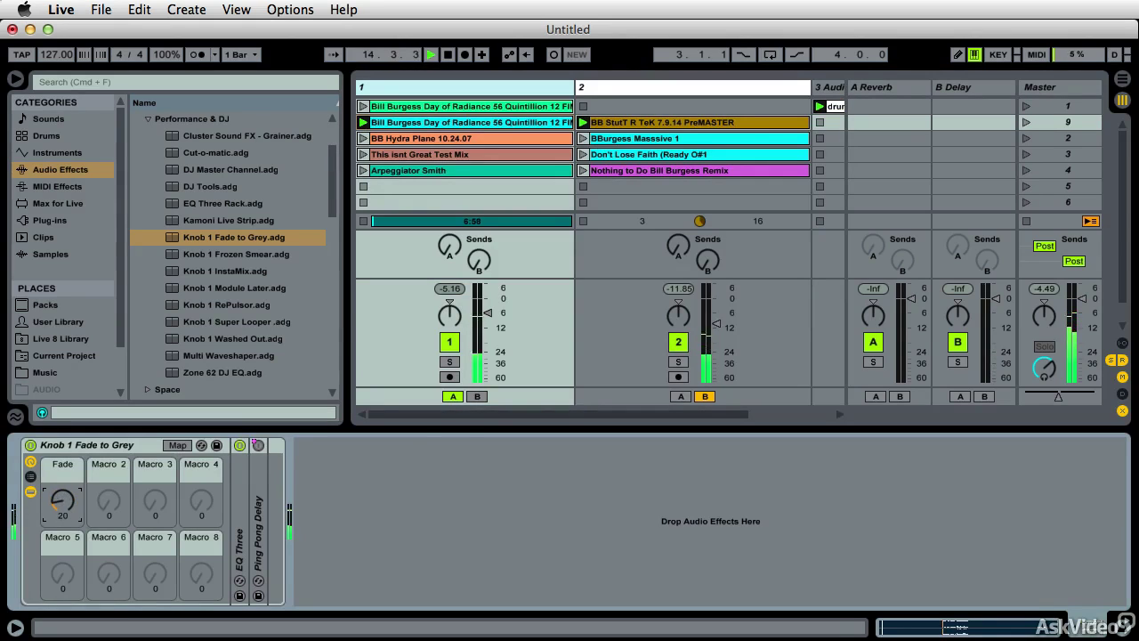
left_click(677, 342)
left_click_drag(81, 498, 82, 516)
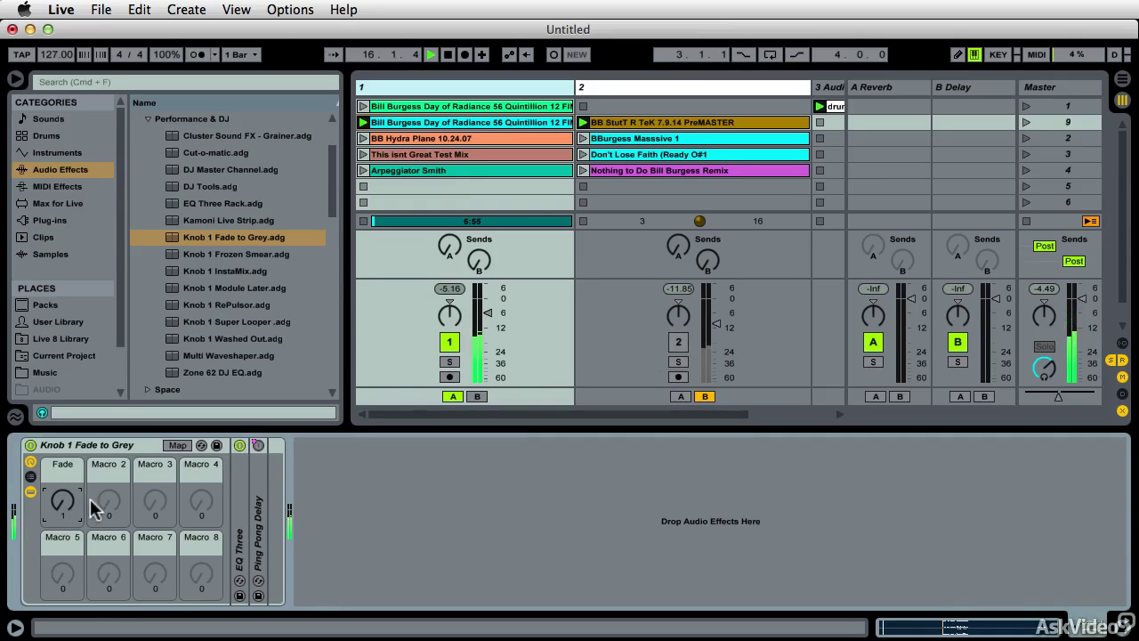
left_click(643, 92)
left_click(75, 444)
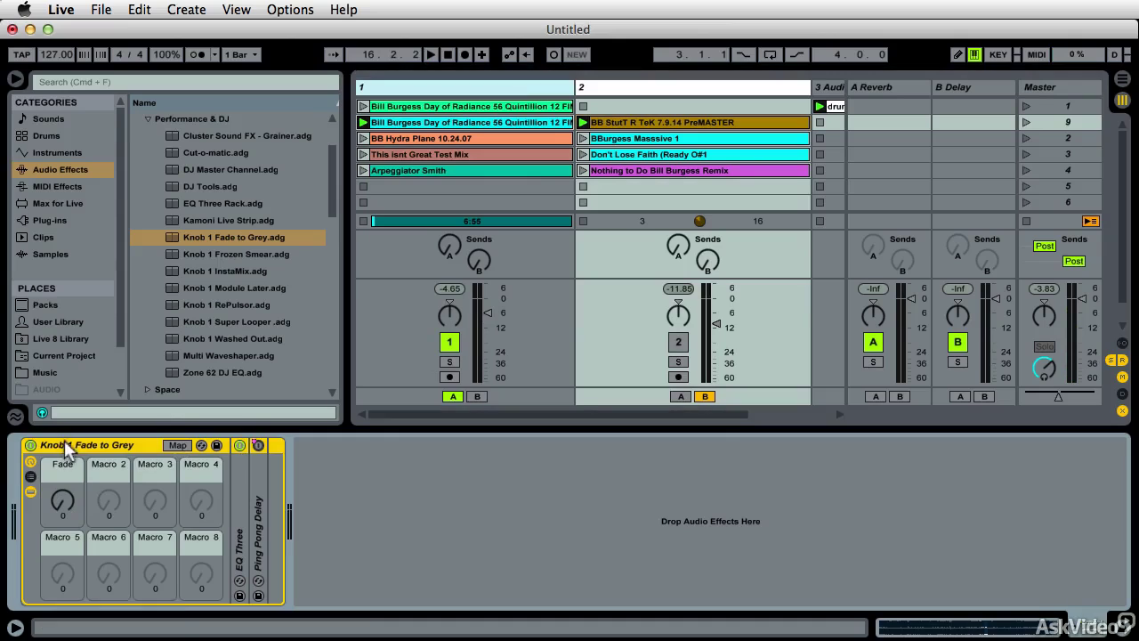
- Cut the Fade to Grey rack off track 1 and drop Knob 1 Super Looper.adg in its place
right_click(78, 448)
left_click(86, 451)
key("super+v")
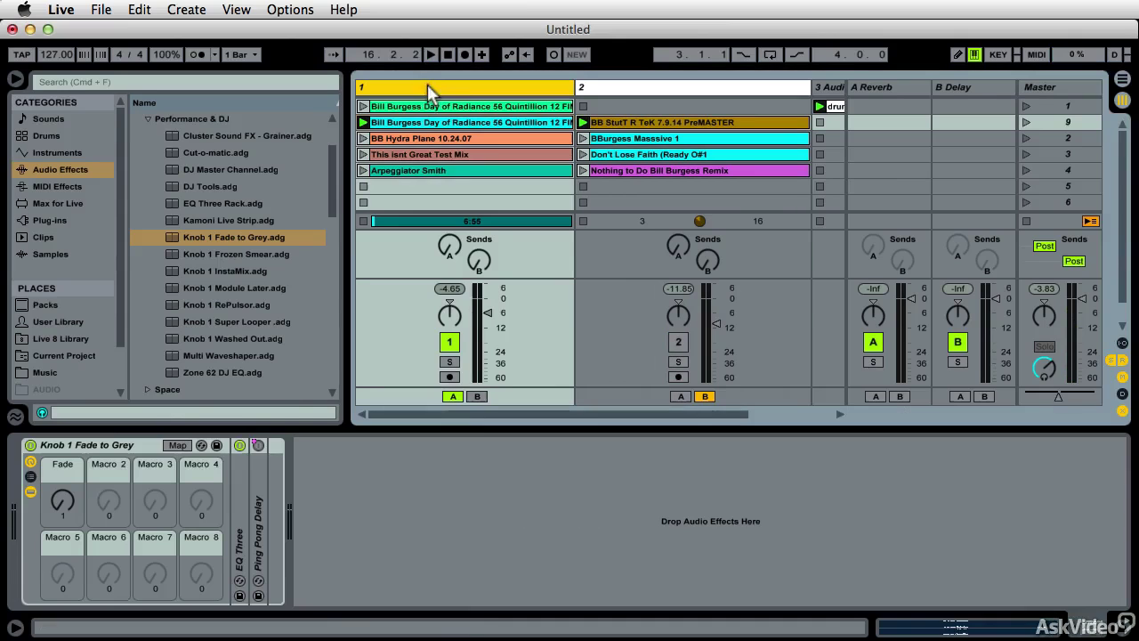
left_click(106, 443)
right_click(106, 443)
left_click(151, 455)
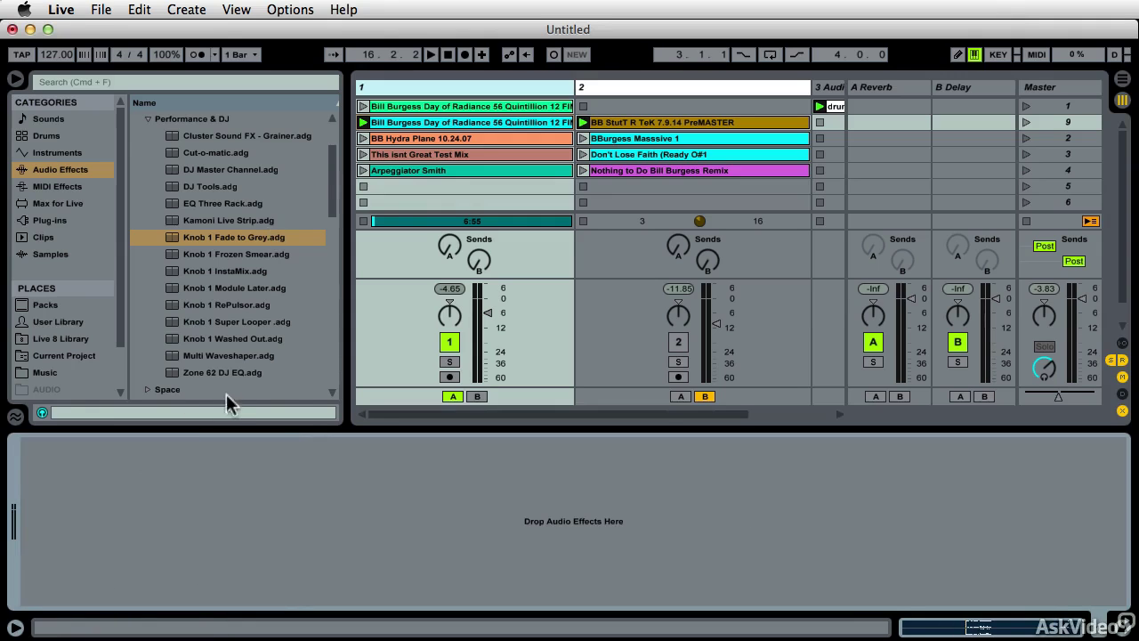
left_click_drag(211, 320, 174, 495)
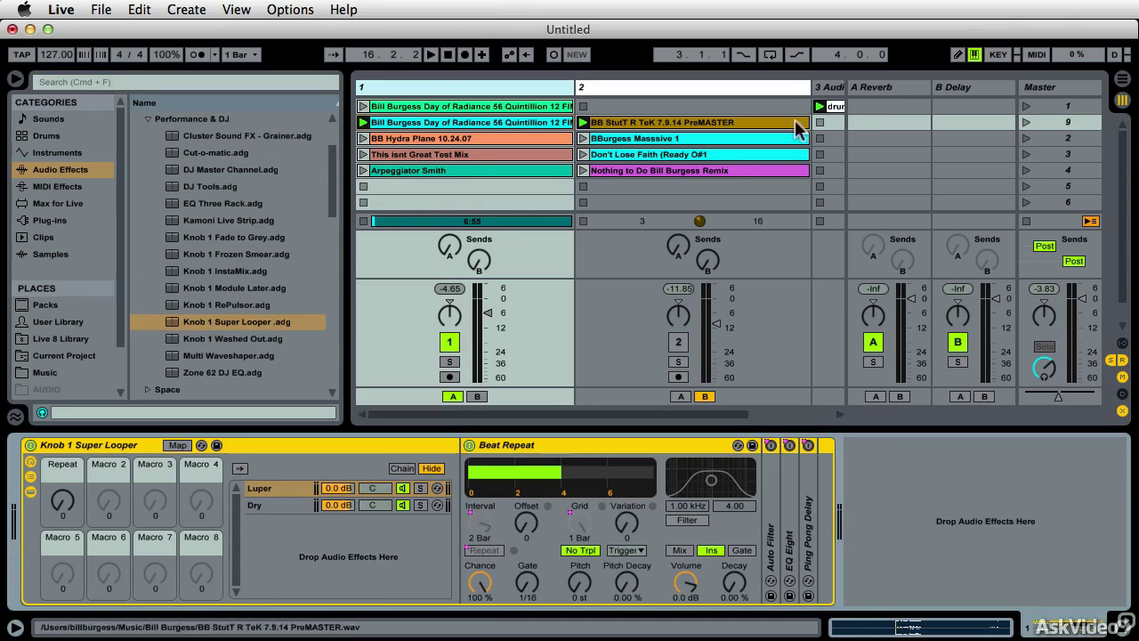
- Stop track 2's clip, raise Super Looper's Repeat macro to 67 (1/4 interval, 1/8 grid), and re-enable the rack
left_click(583, 202)
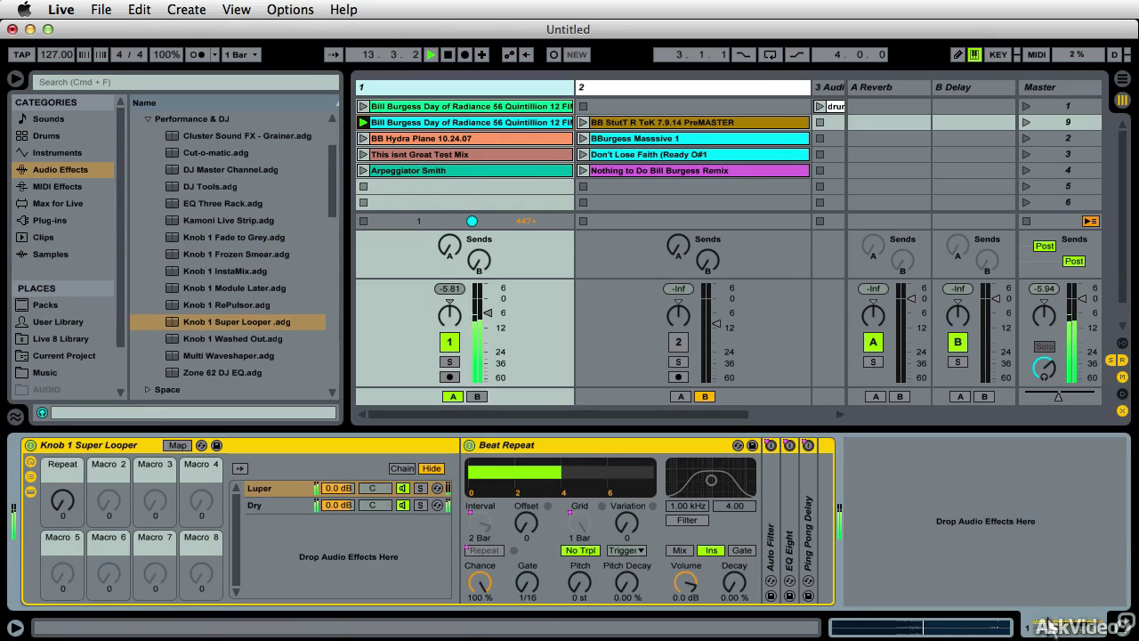
left_click(75, 489)
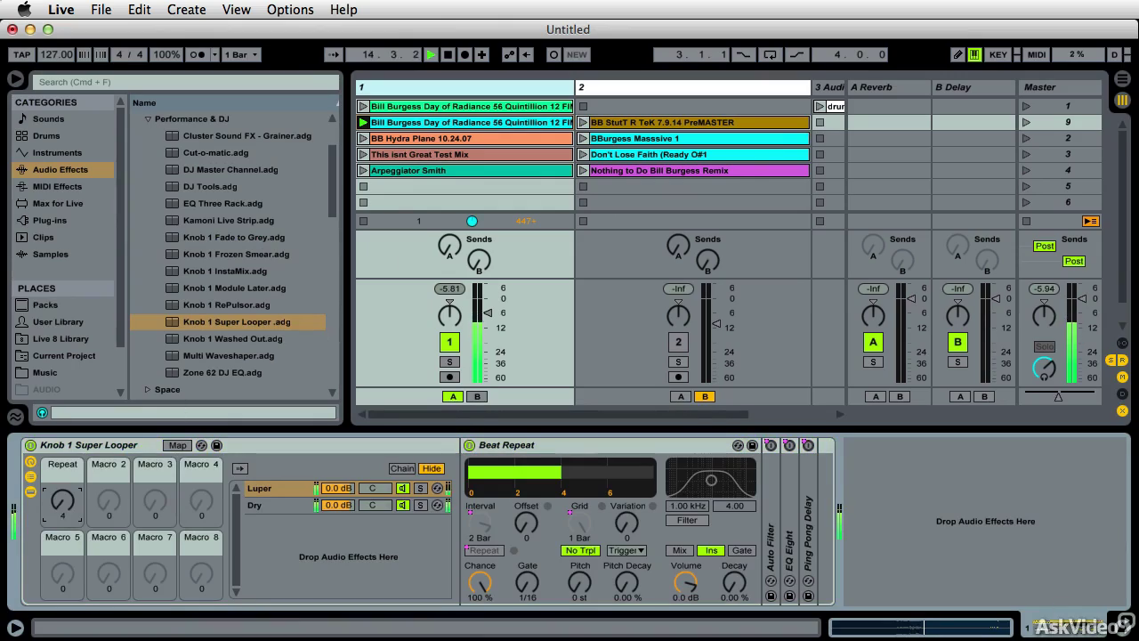
left_click_drag(75, 490, 75, 463)
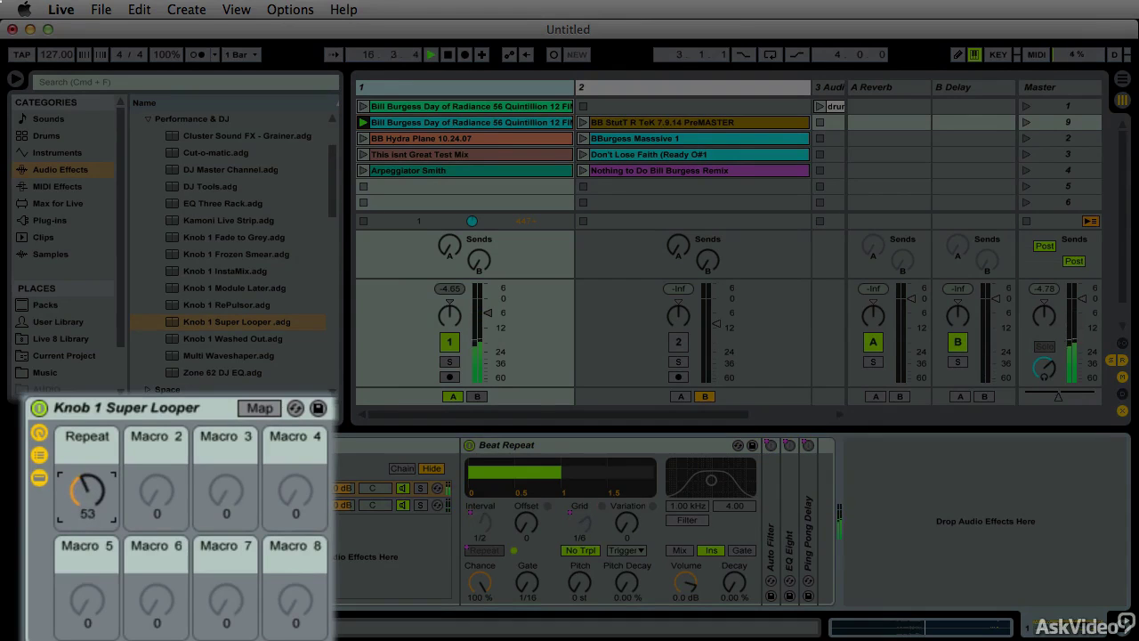
left_click_drag(75, 393, 75, 382)
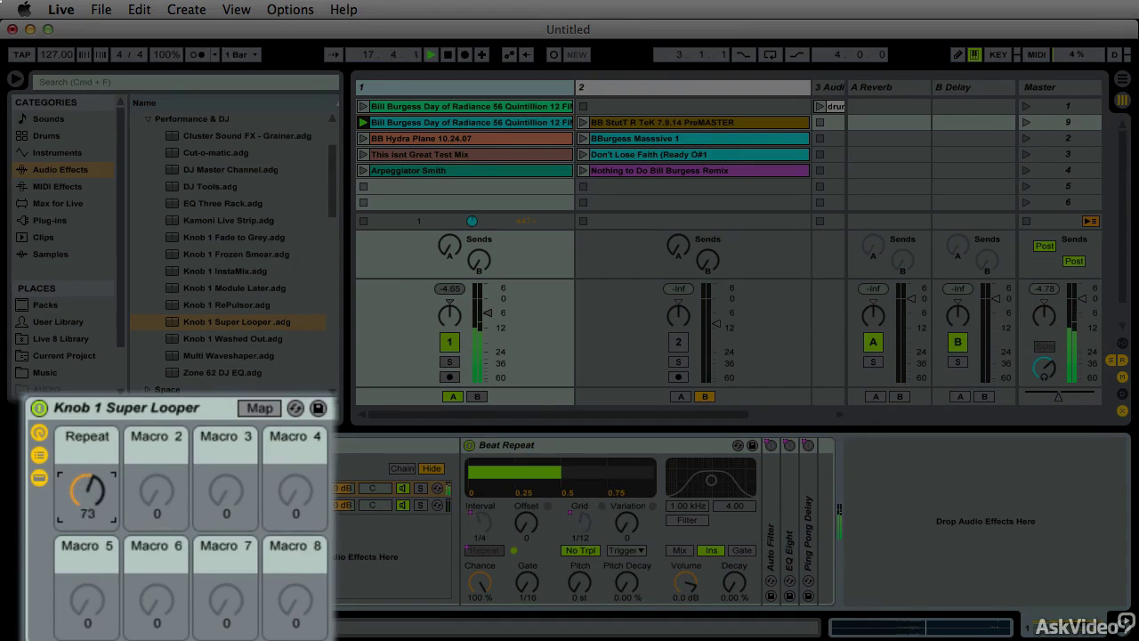
left_click_drag(87, 489, 63, 508)
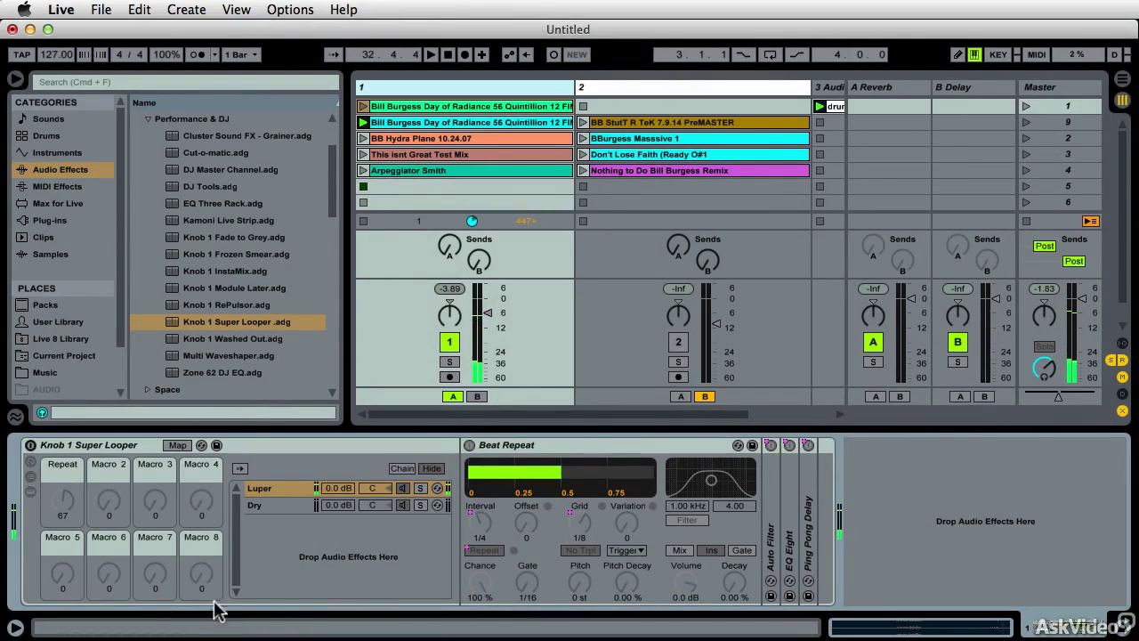
left_click(32, 445)
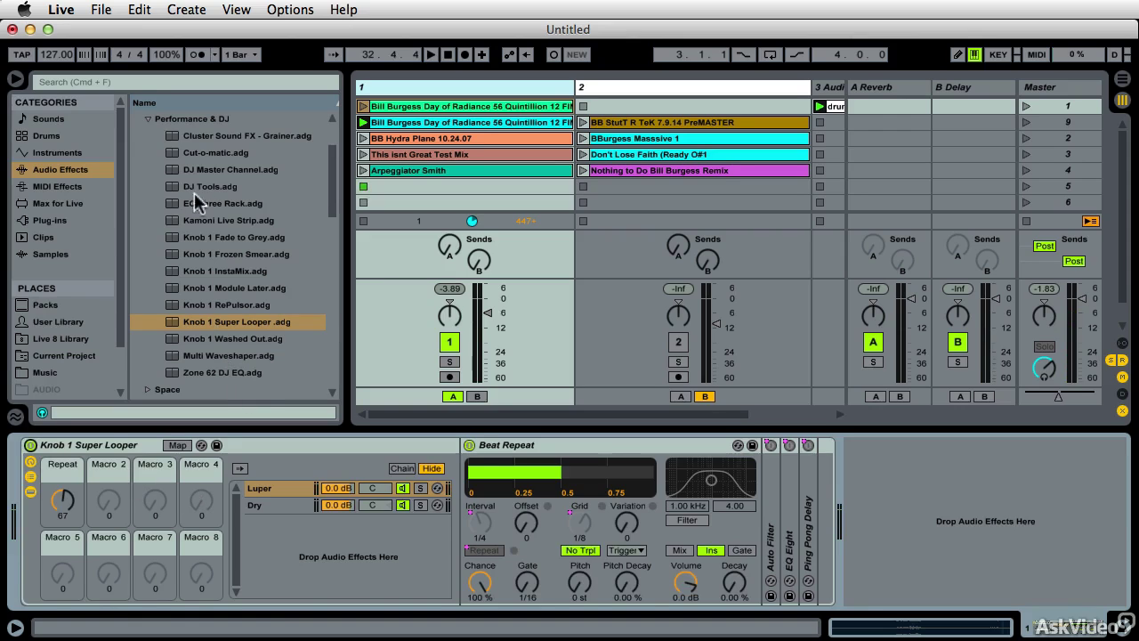
- Replace track 1's Super Looper rack with the DJ Master Channel rack
left_click(141, 443)
key("Delete")
left_click(186, 169)
left_click_drag(186, 166, 180, 518)
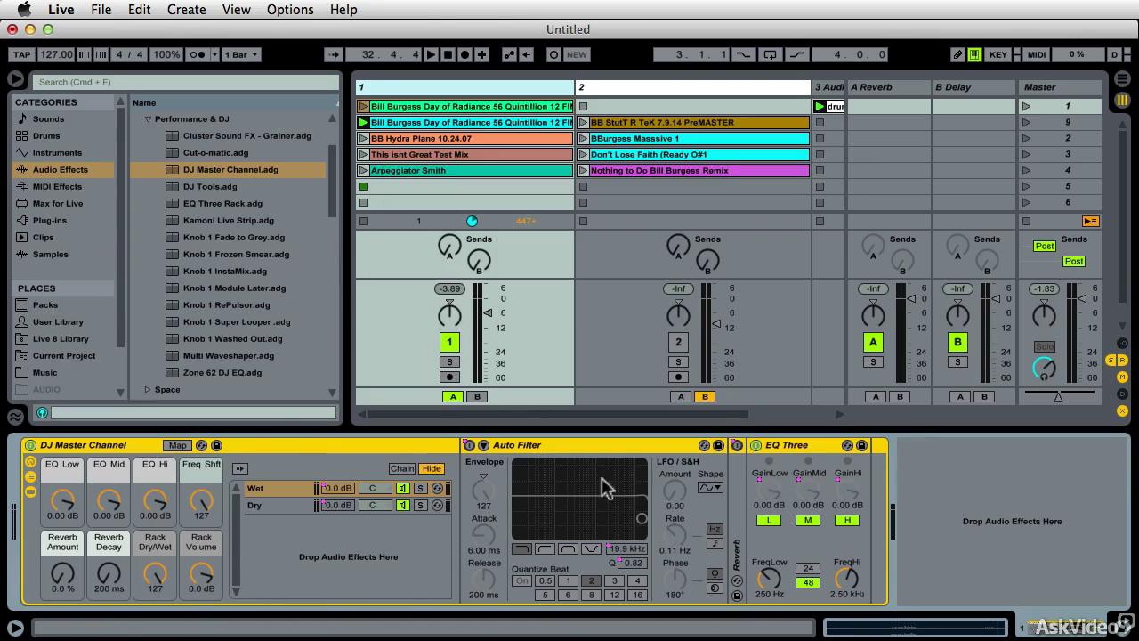
- Restart playback, launch track 1's second clip, and stop track 3's drums
key("space")
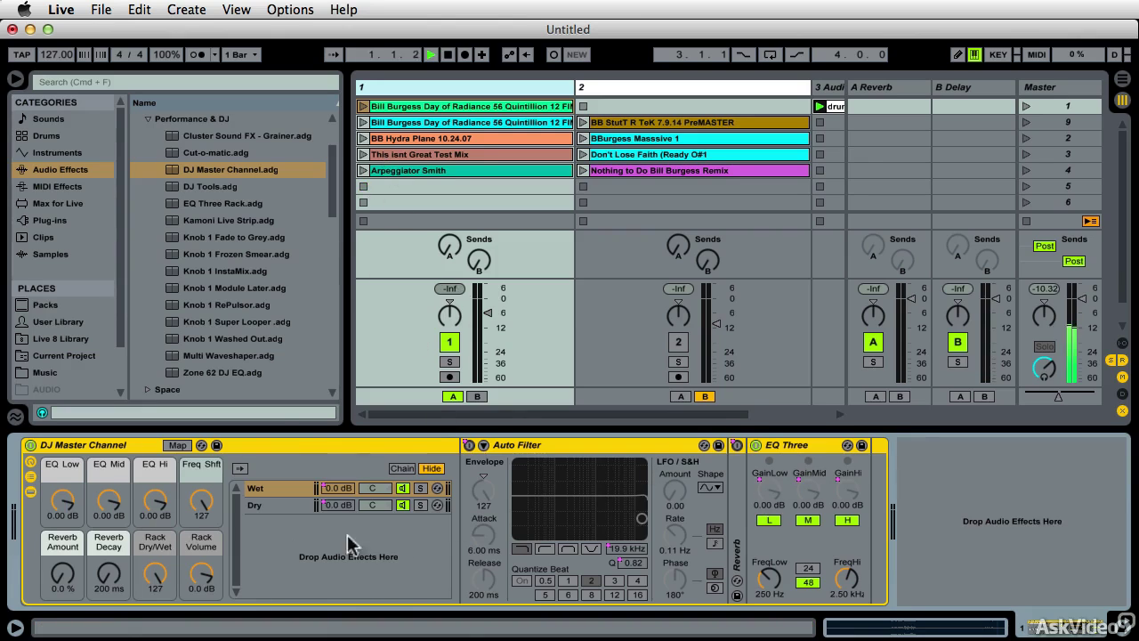
left_click(363, 122)
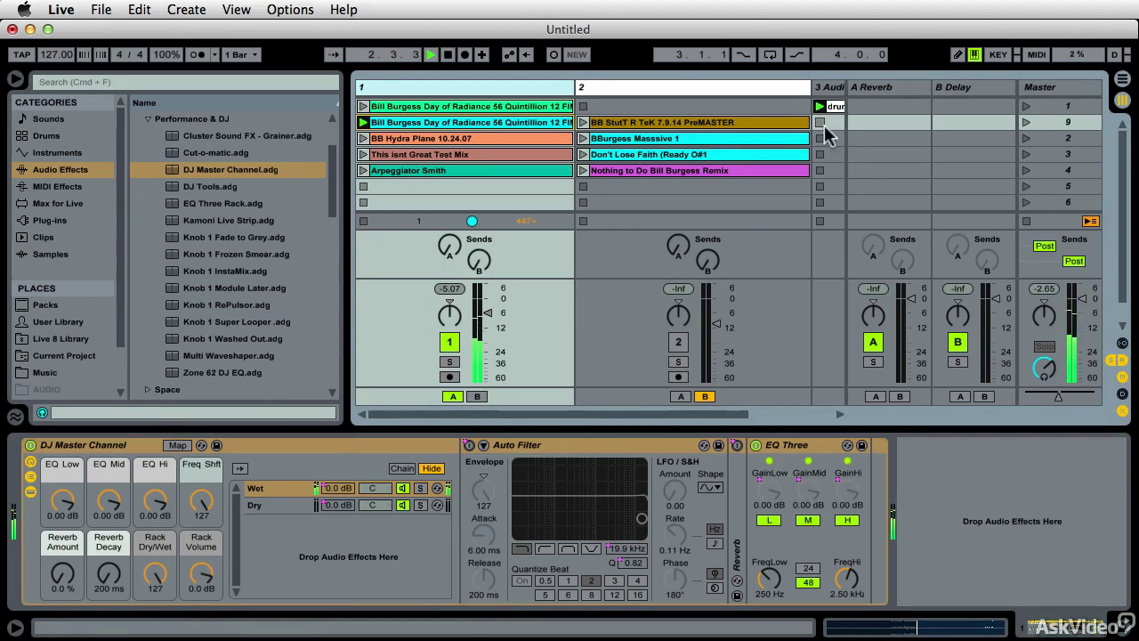
left_click(819, 122)
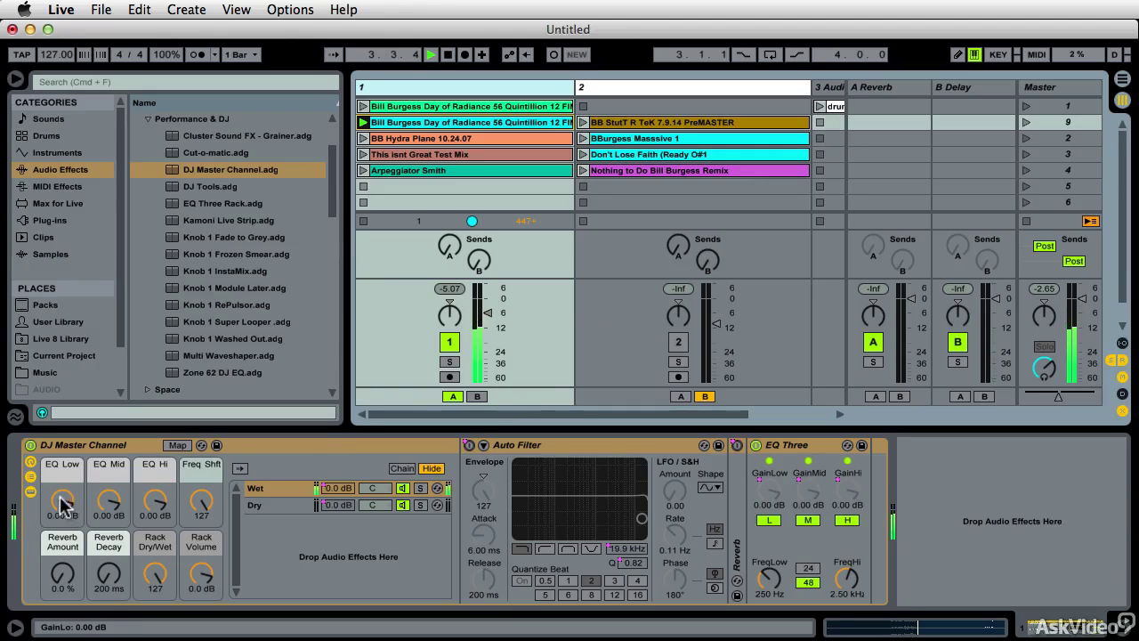
- Cut EQ Low and EQ Mid to -inf, lengthen reverb decay, and bring back track 2's BB StutT R TeK clip
left_click_drag(62, 503, 62, 534)
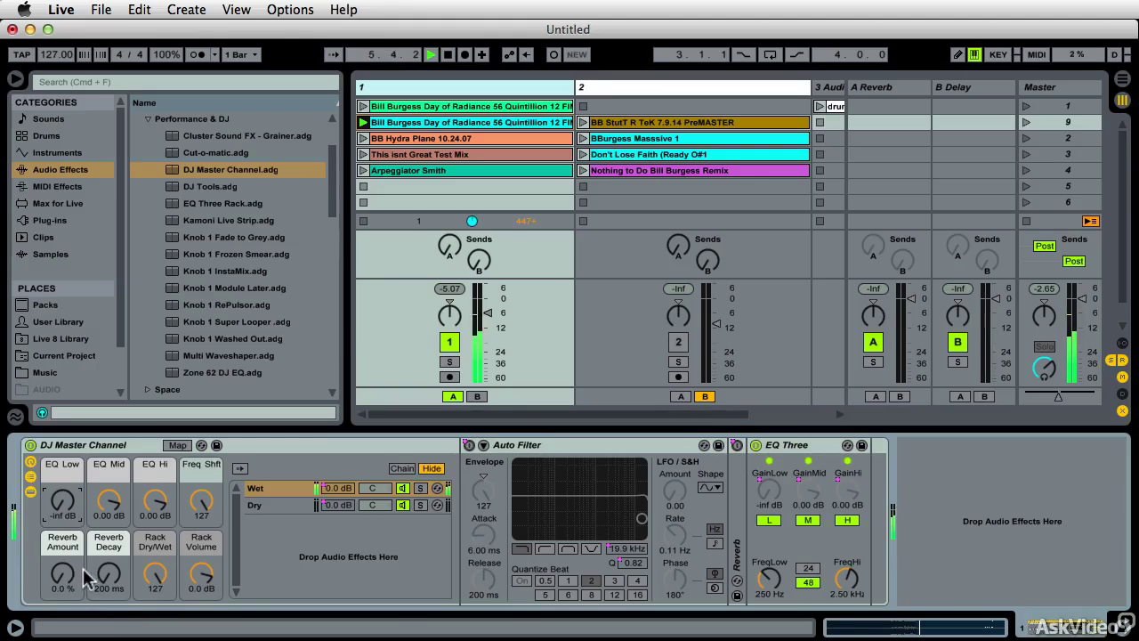
left_click_drag(107, 574, 62, 562)
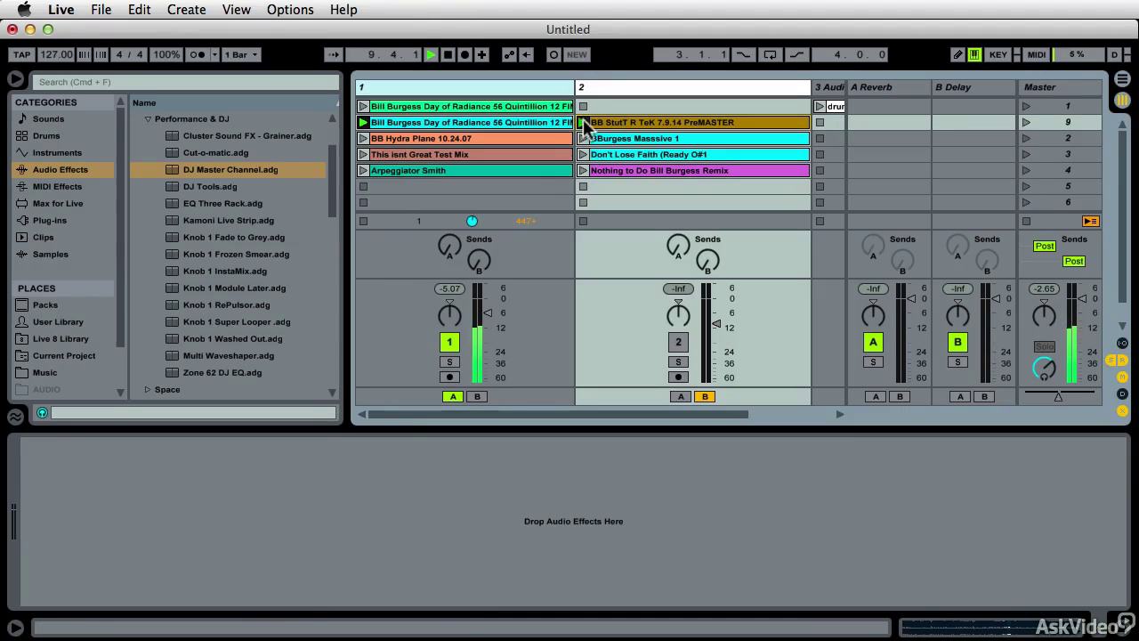
left_click(582, 121)
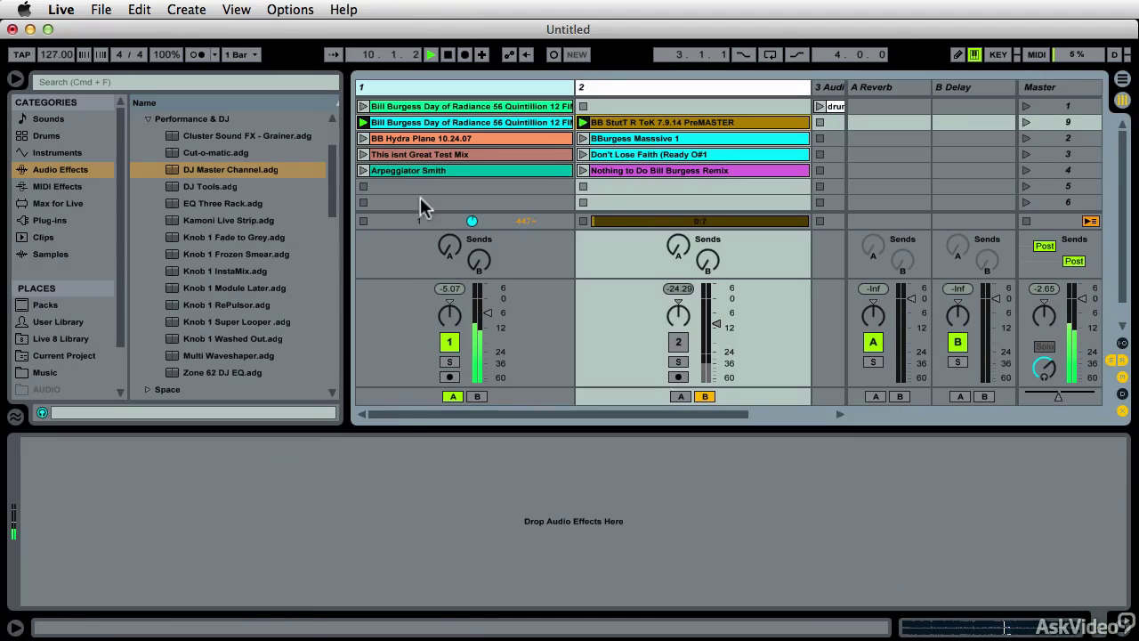
left_click(678, 341)
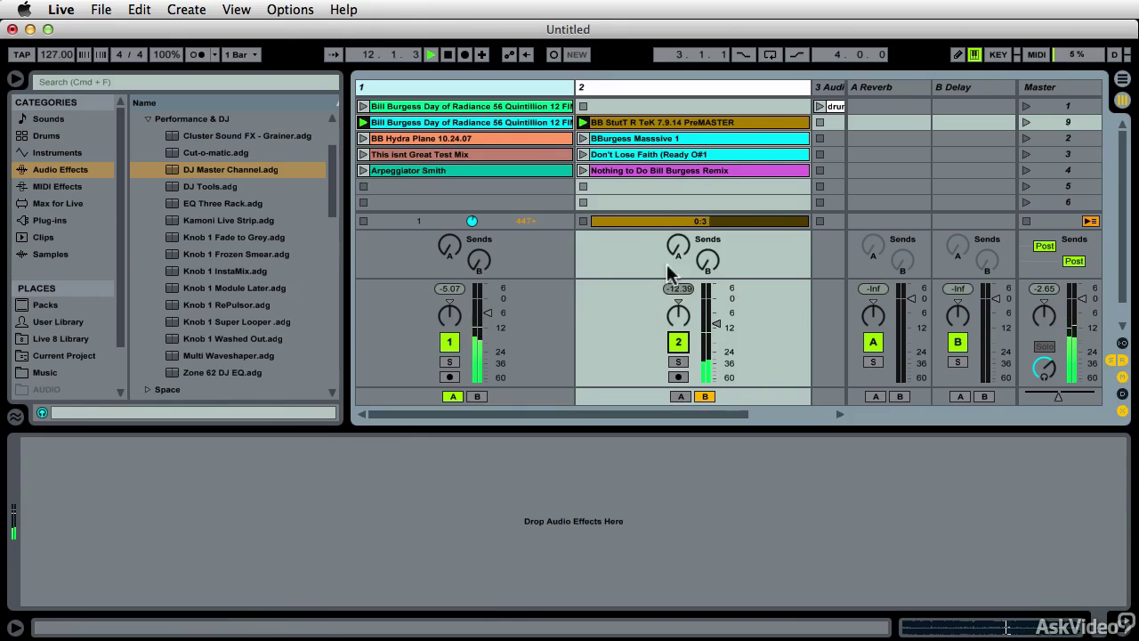
left_click(427, 122)
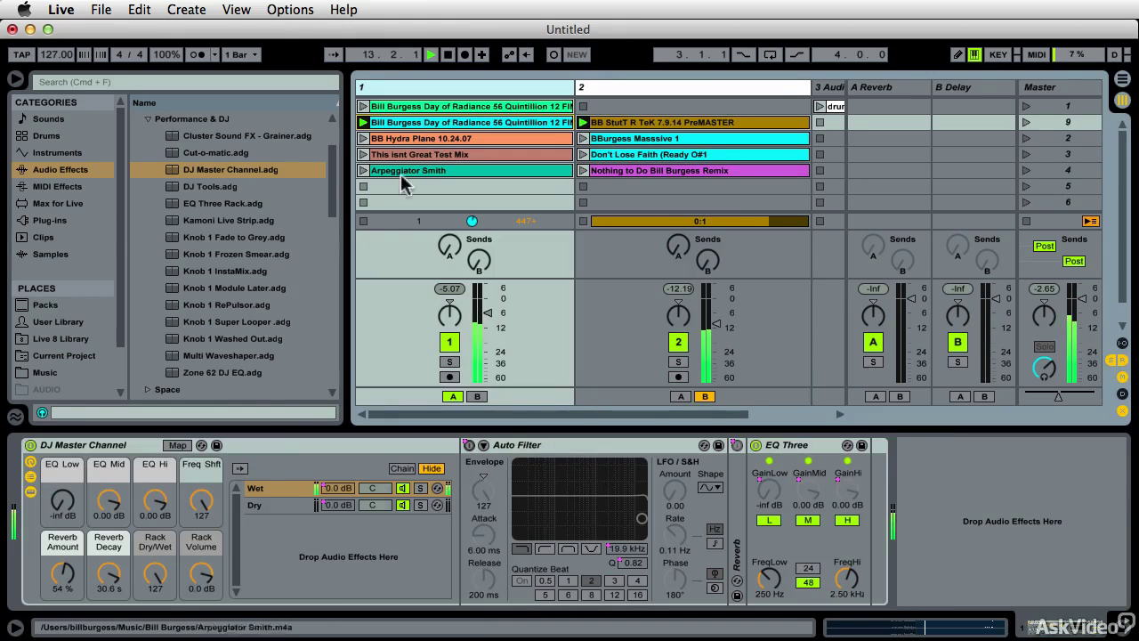
left_click_drag(108, 501, 108, 547)
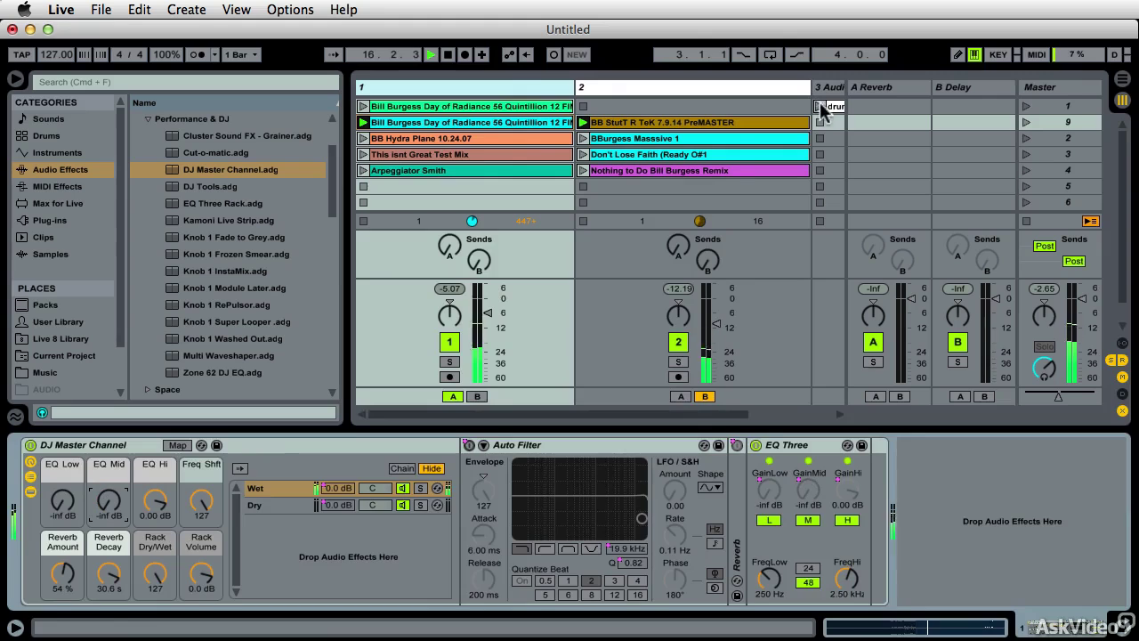
left_click(819, 103)
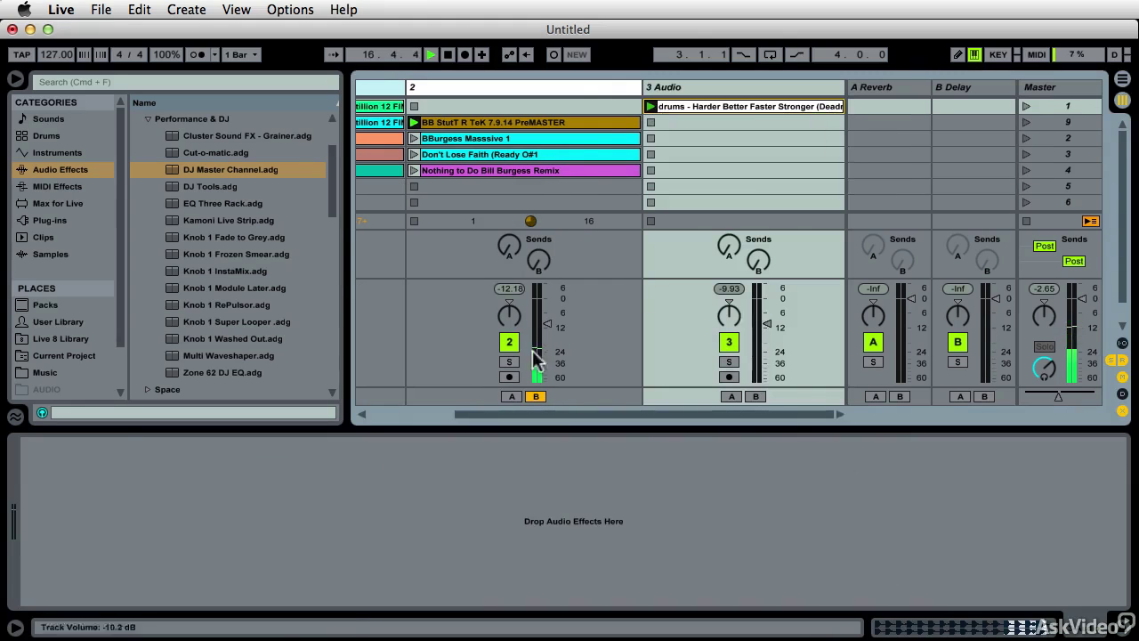
left_click(382, 87)
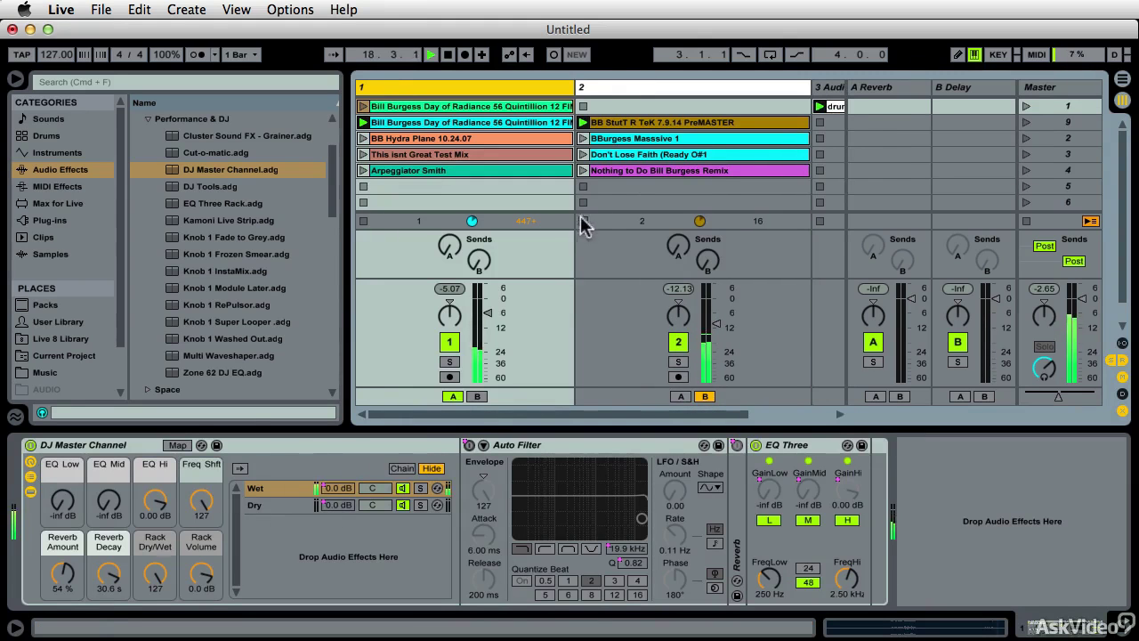
- Bring EQ Low and Mid back up, zero the Reverb Amount, and nudge Dry/Wet up slightly
left_click_drag(62, 503, 62, 493)
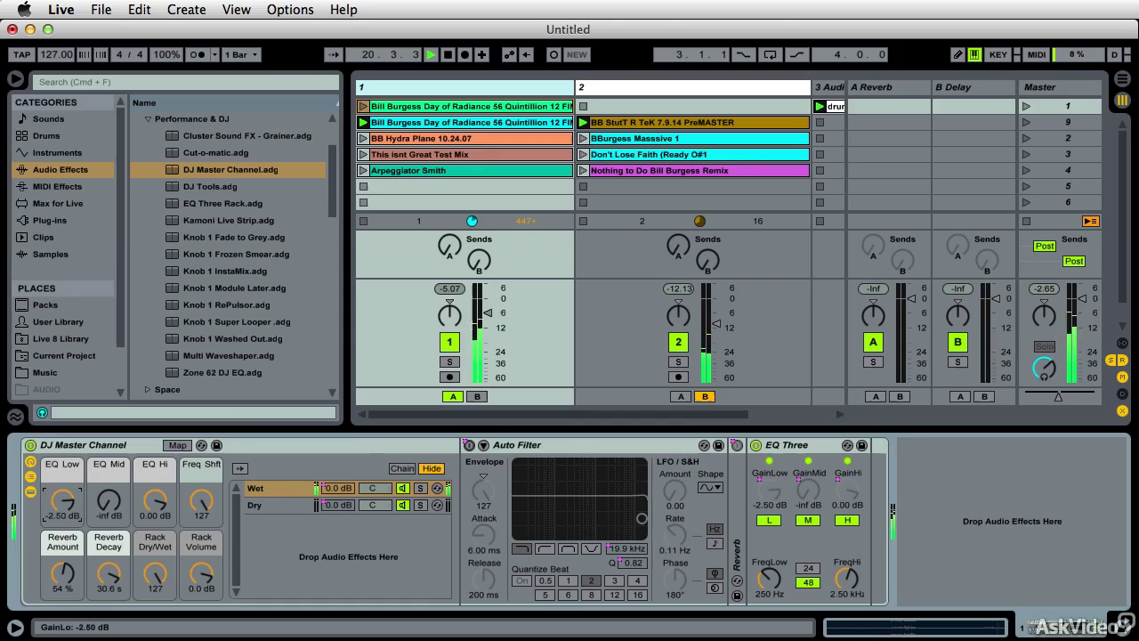
left_click_drag(63, 493, 108, 491)
left_click(62, 574)
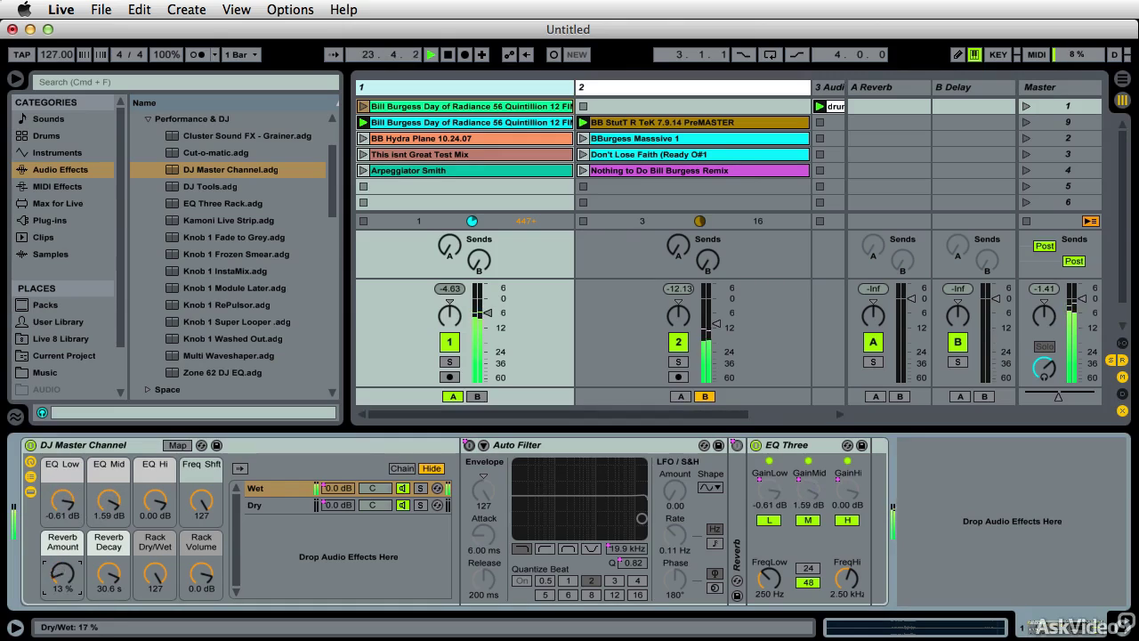
left_click_drag(63, 574, 62, 551)
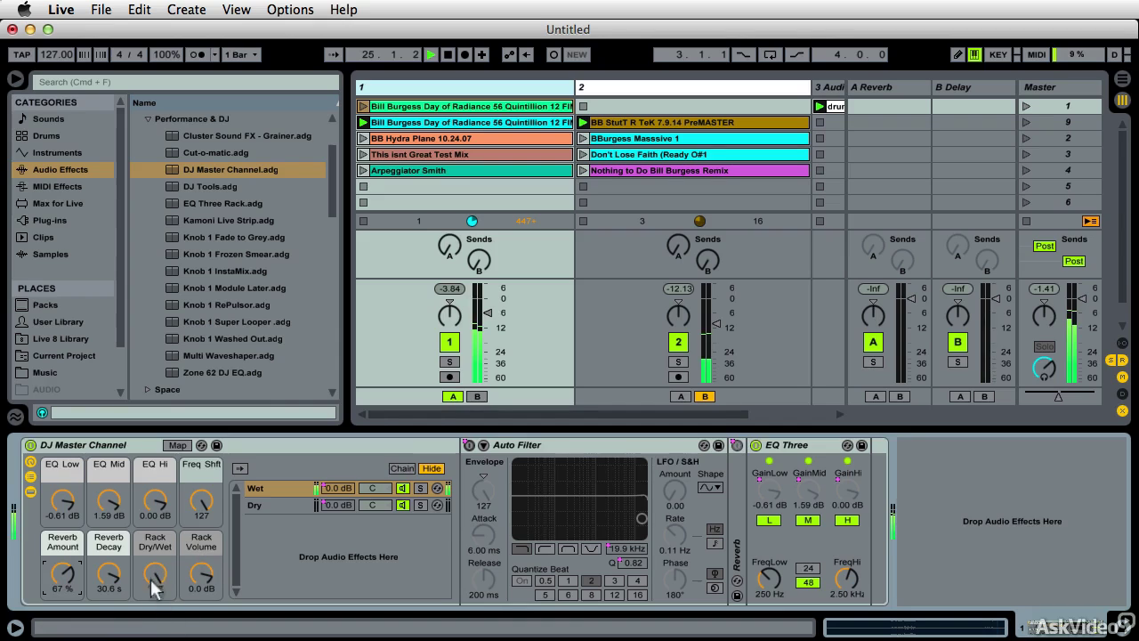
left_click_drag(155, 574, 155, 614)
left_click_drag(62, 574, 62, 614)
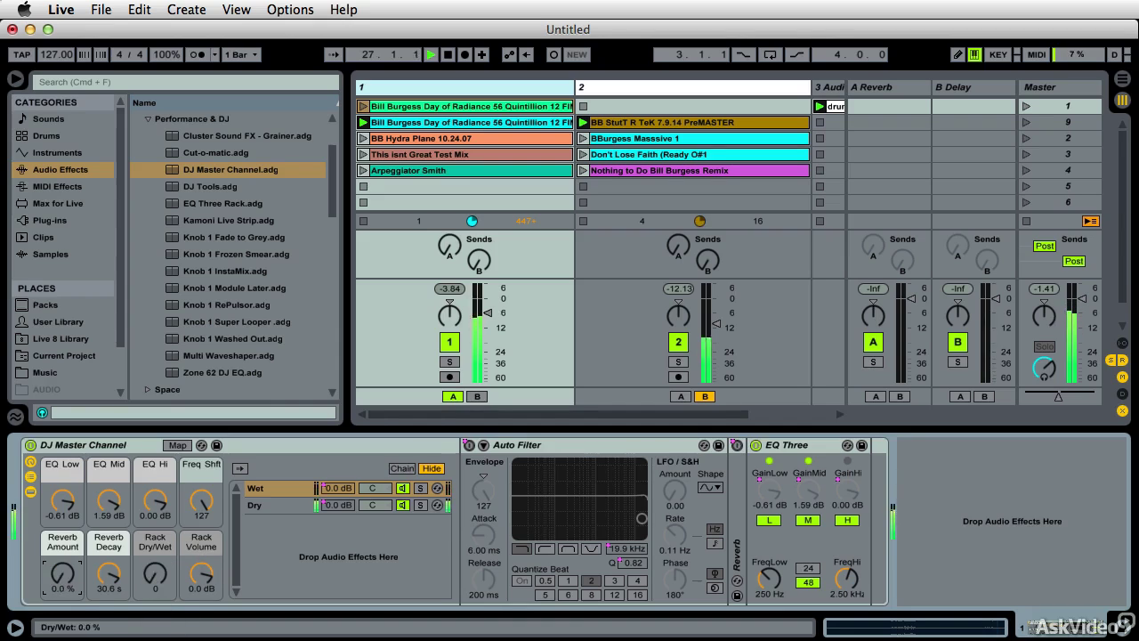
left_click_drag(155, 577, 154, 561)
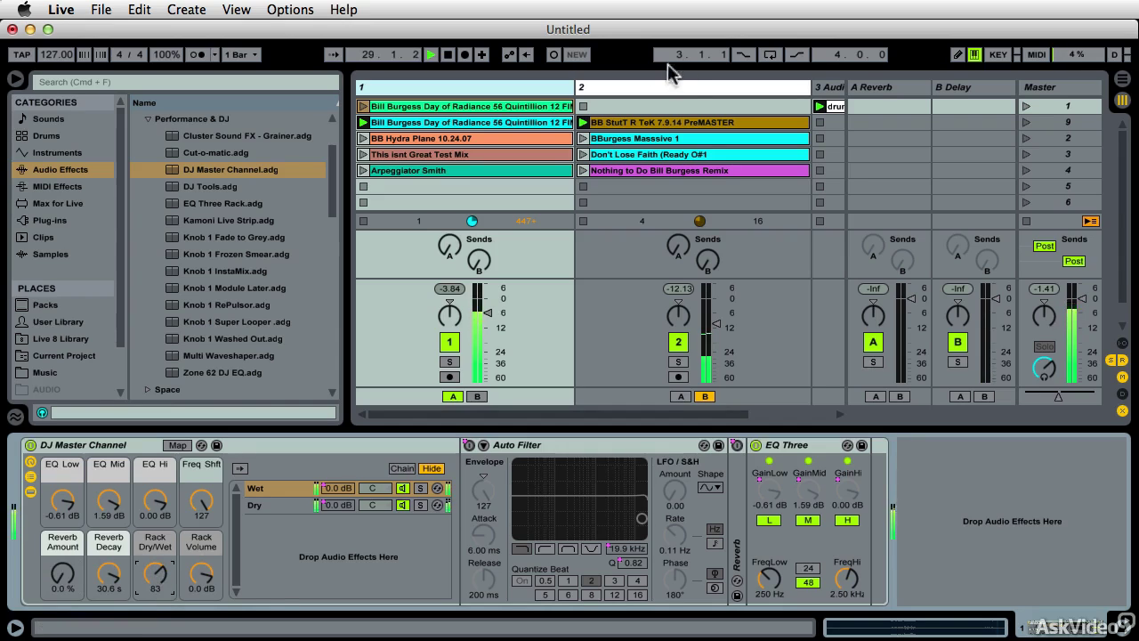
- Stop track 3's drums and set EQ Low to -2.50 dB and EQ Hi to -62.4 dB
left_click(820, 138)
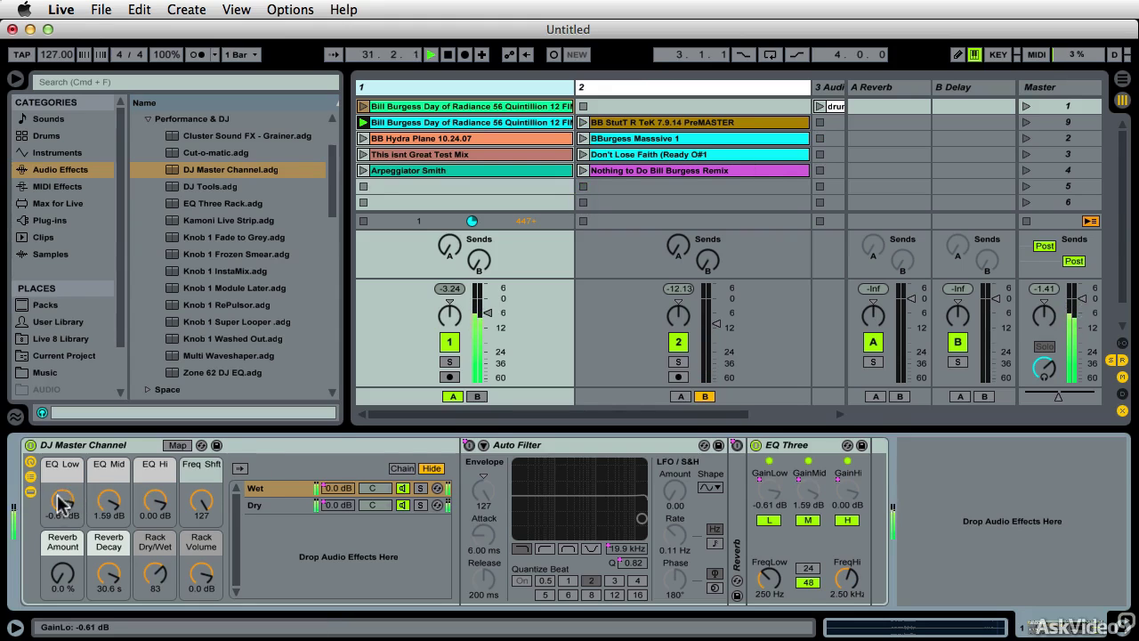
left_click_drag(62, 500, 109, 511)
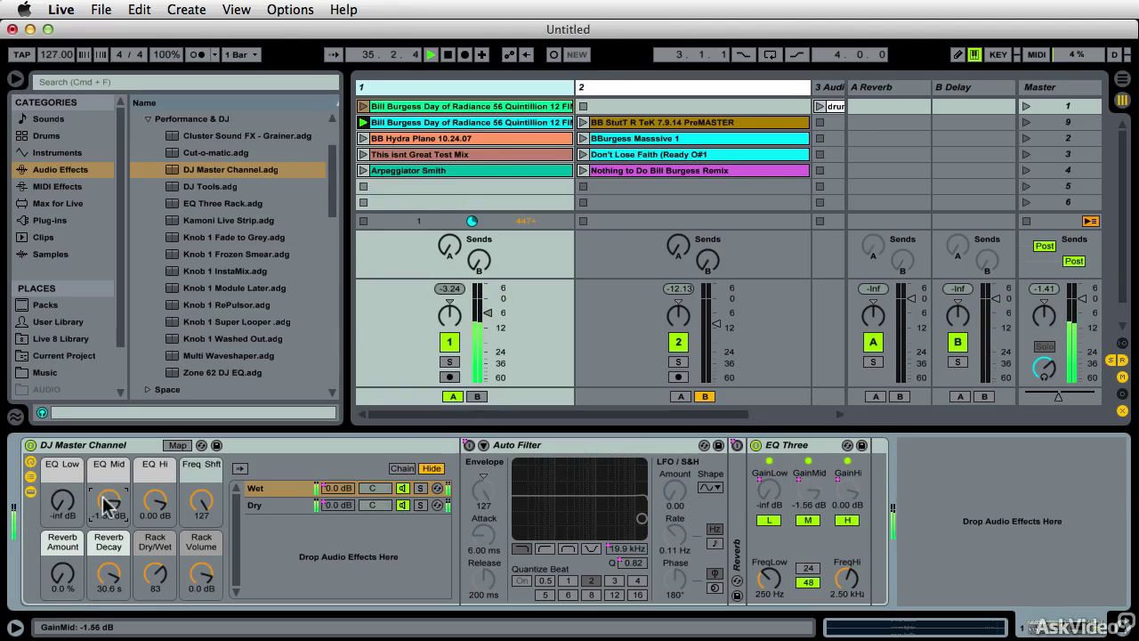
left_click_drag(155, 503, 155, 509)
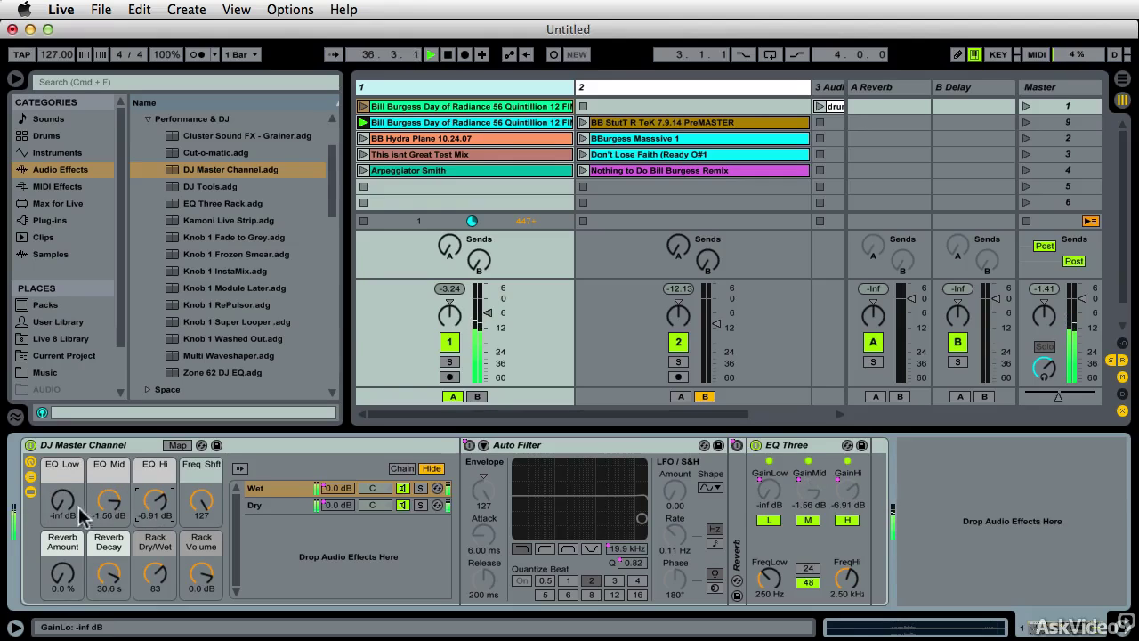
left_click_drag(62, 502, 62, 497)
left_click_drag(155, 503, 155, 570)
- Sweep Freq Shft down, set Reverb Amount to 38%, and lower Rack Volume to -16.046 dB
left_click_drag(201, 512, 201, 440)
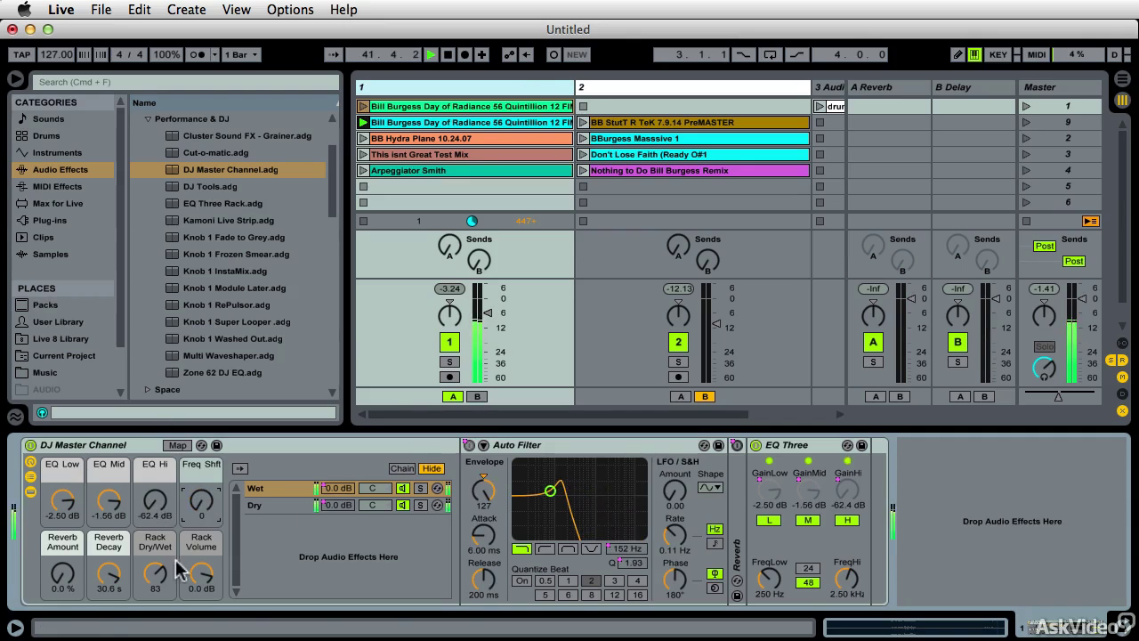
left_click_drag(63, 566, 62, 557)
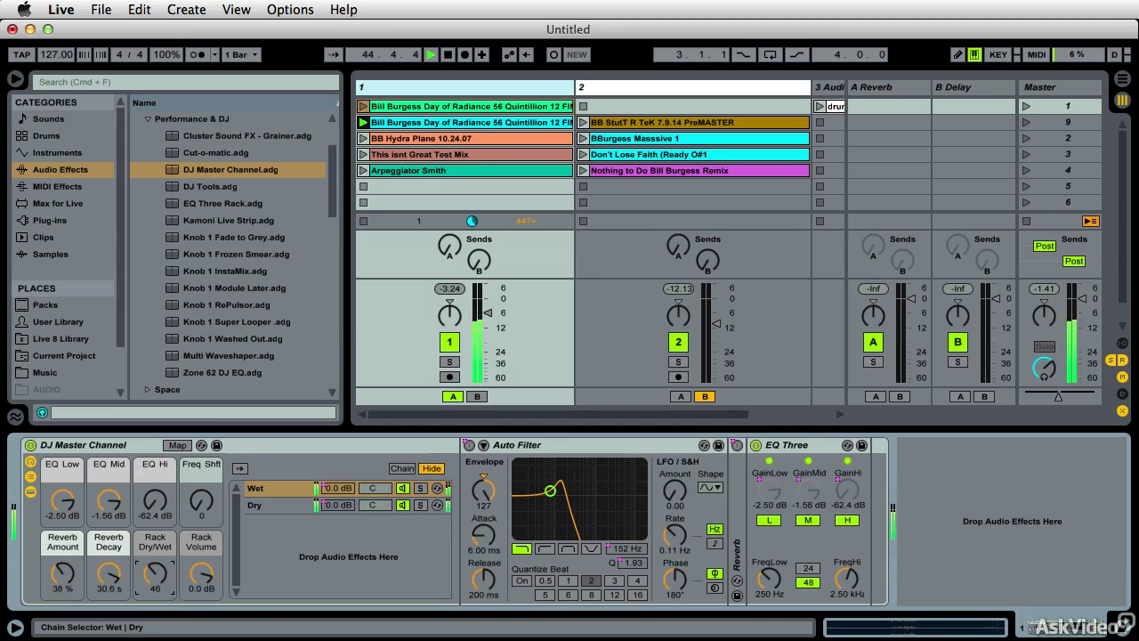
left_click_drag(201, 575, 201, 600)
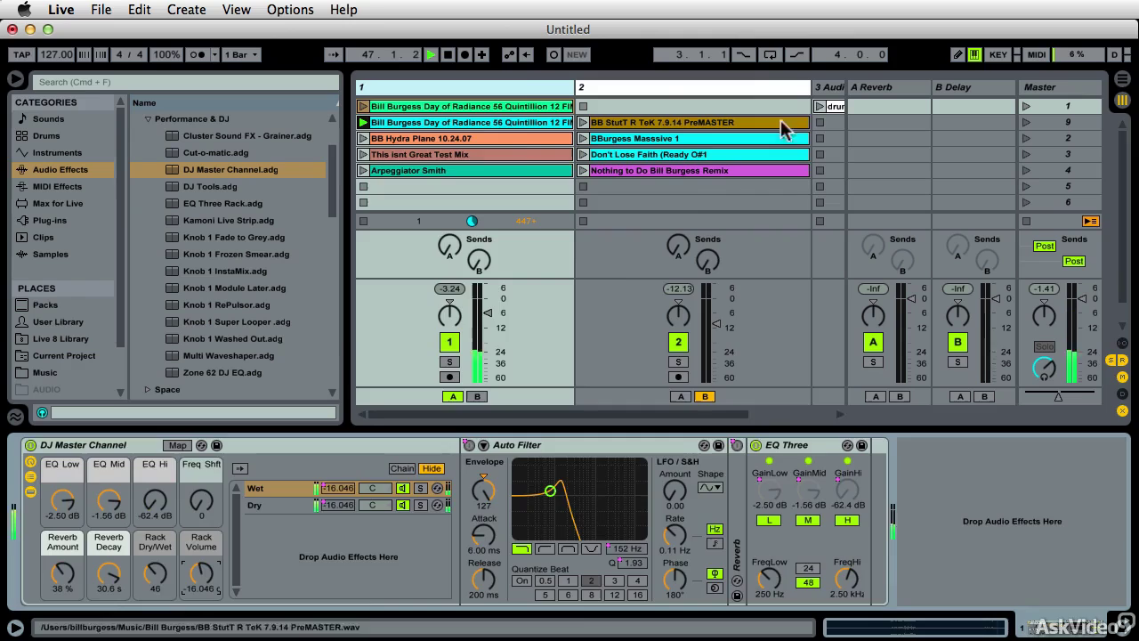
- Launch the Don't Lose Faith clip on track 2 and turn down track 1's volume
left_click(827, 106)
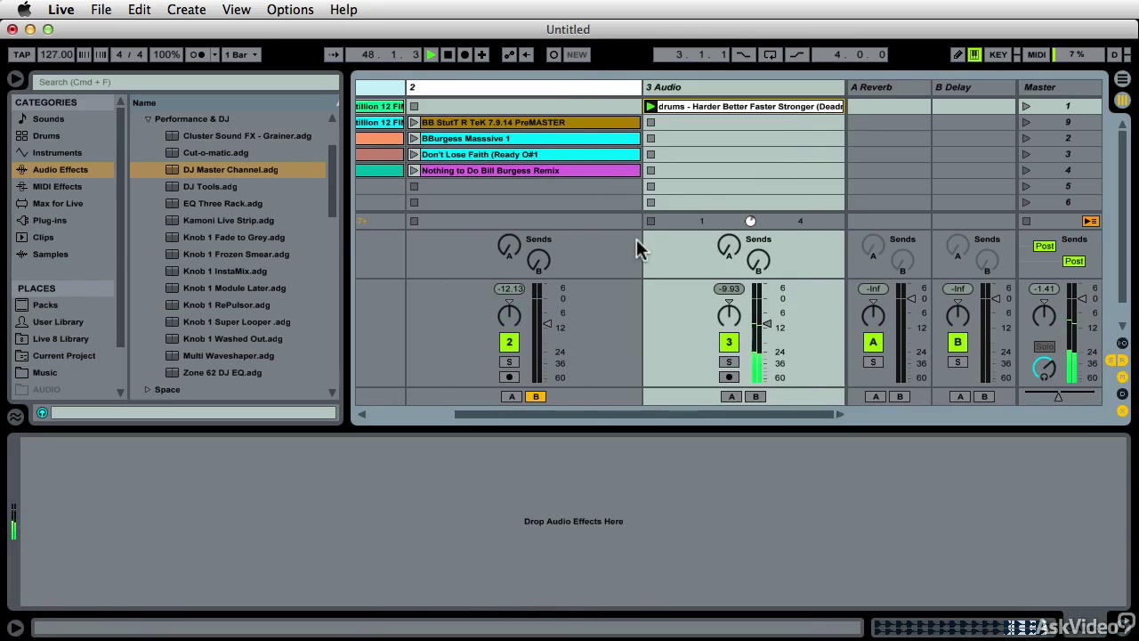
scroll(636, 239, "left", 5)
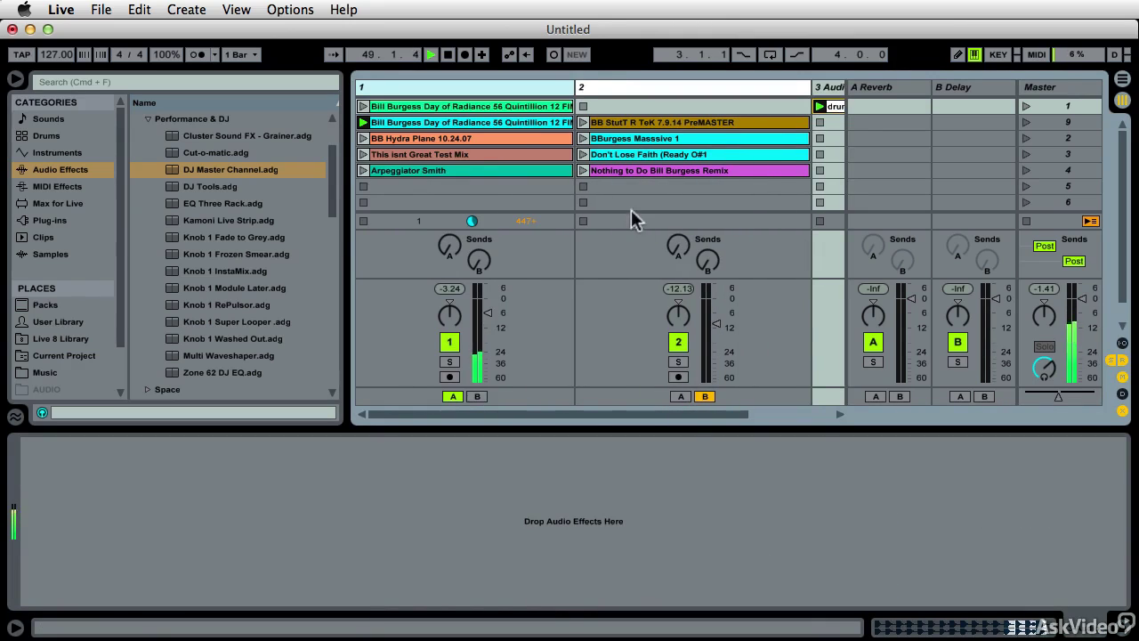
left_click(584, 154)
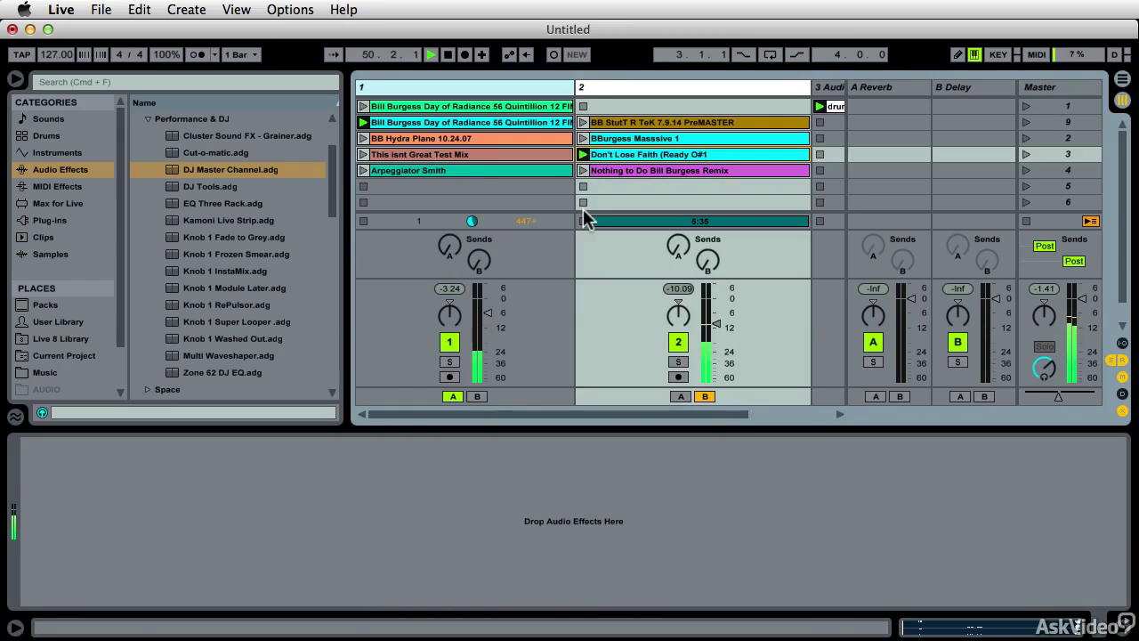
left_click(410, 122)
left_click_drag(487, 312, 491, 378)
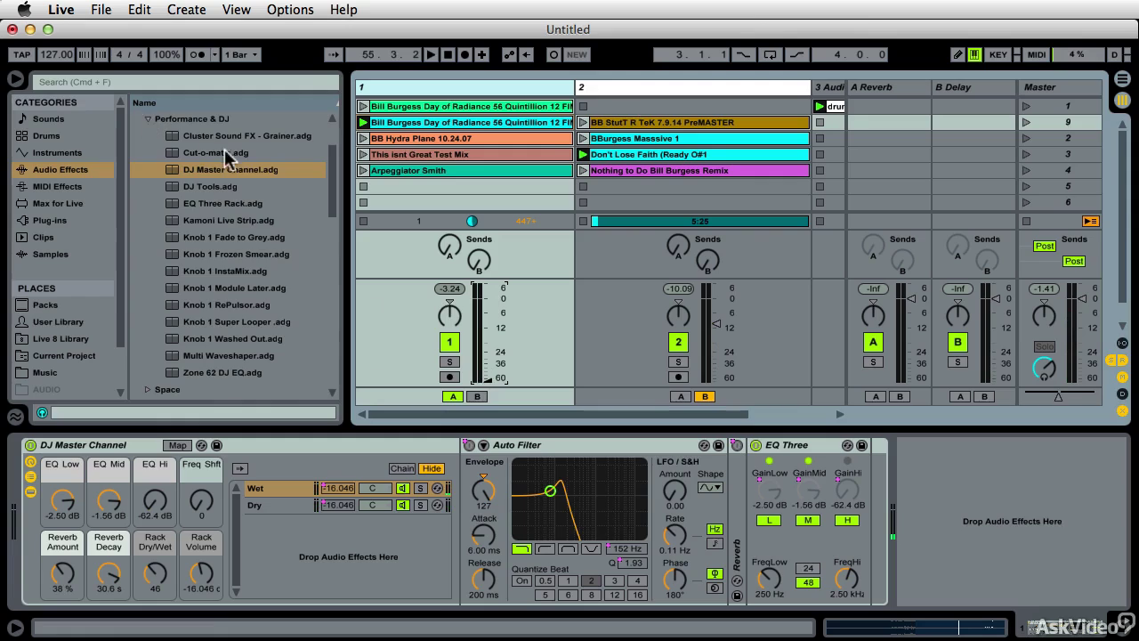
- Delete the DJ Master Channel rack from track 1 and expand the Mixing & Mastering preset folder
scroll(215, 153, "up", 2)
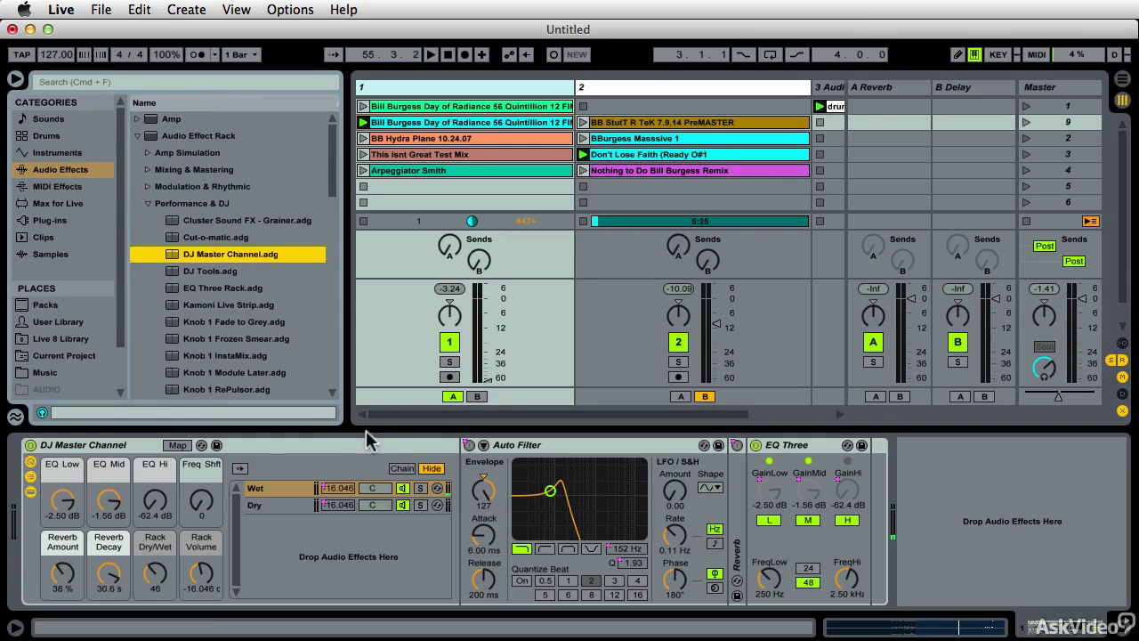
left_click(280, 450)
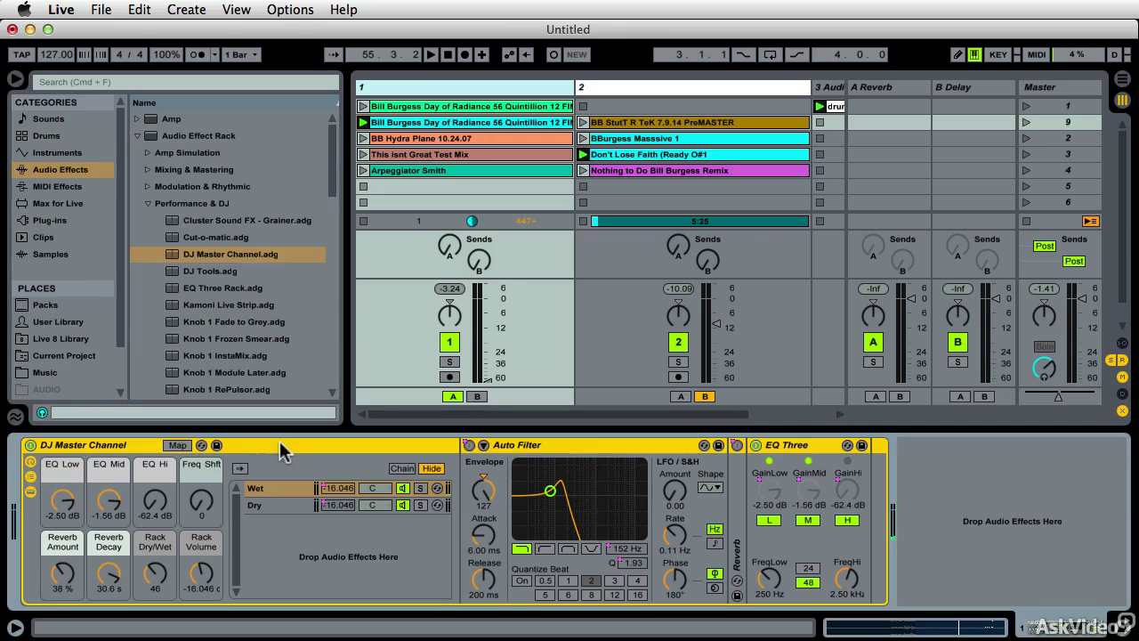
right_click(297, 446)
key("Delete")
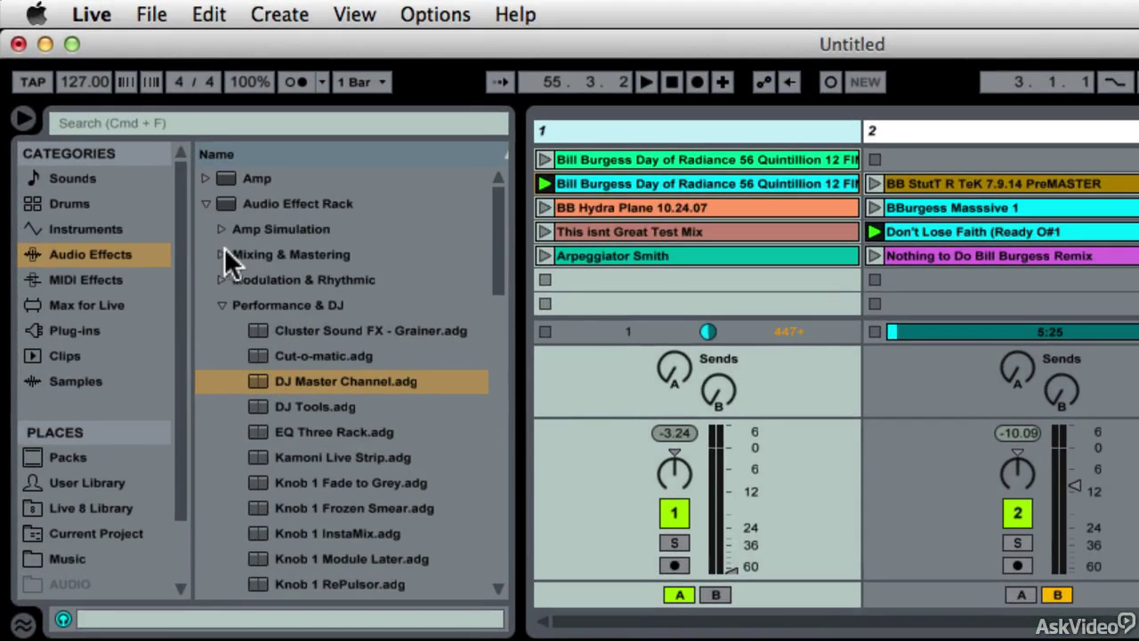
left_click(223, 254)
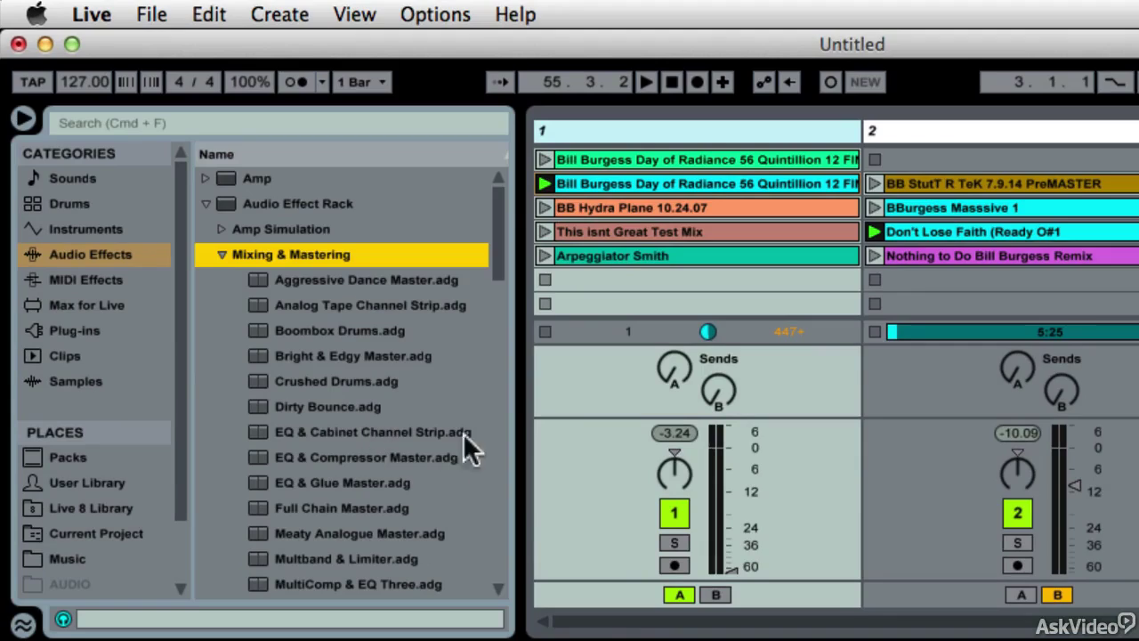
- Load Bright & Edgy Master onto the Master track, then hot-swap Full Chain and Meaty Analogue Master
left_click(257, 356)
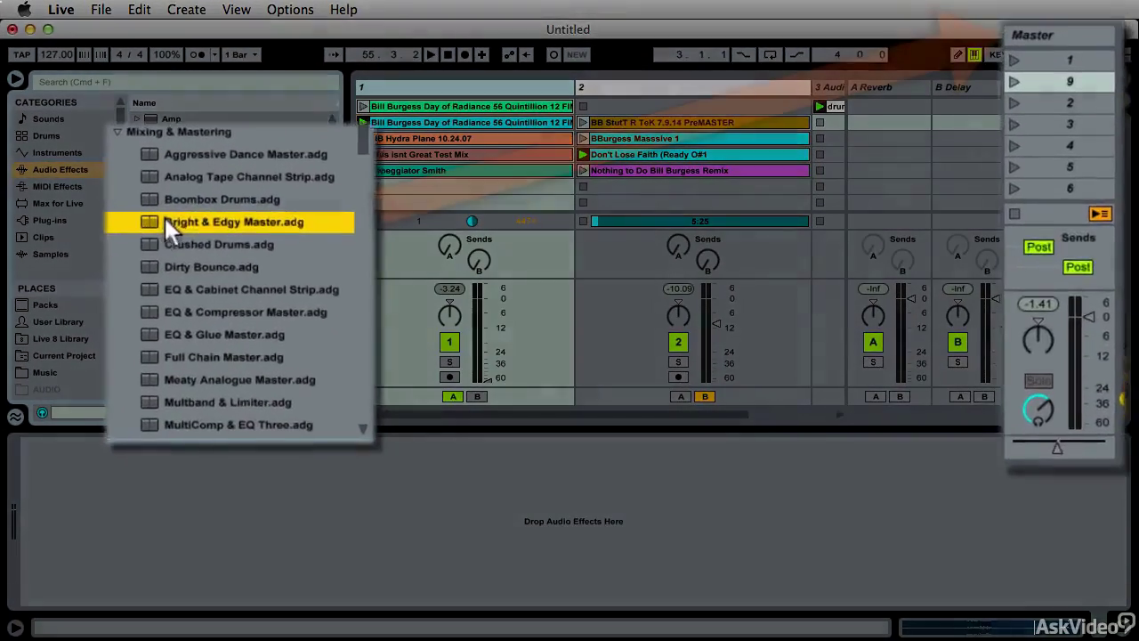
mouse_move(169, 228)
left_mouse_down()
mouse_move(972, 44)
mouse_move(964, 113)
left_mouse_up()
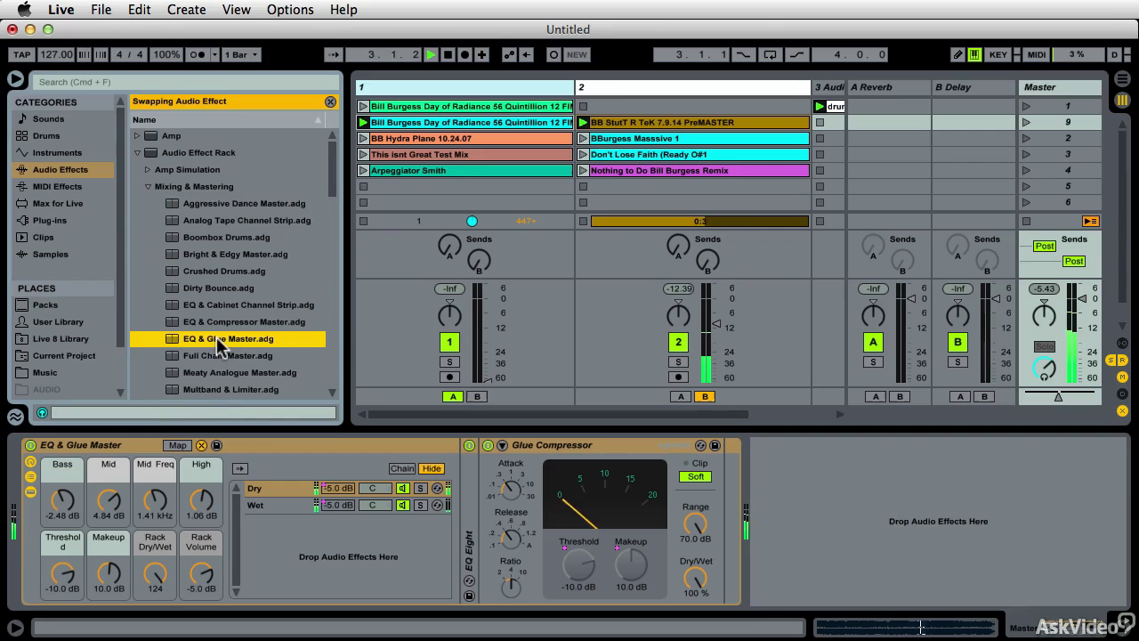
double_click(208, 356)
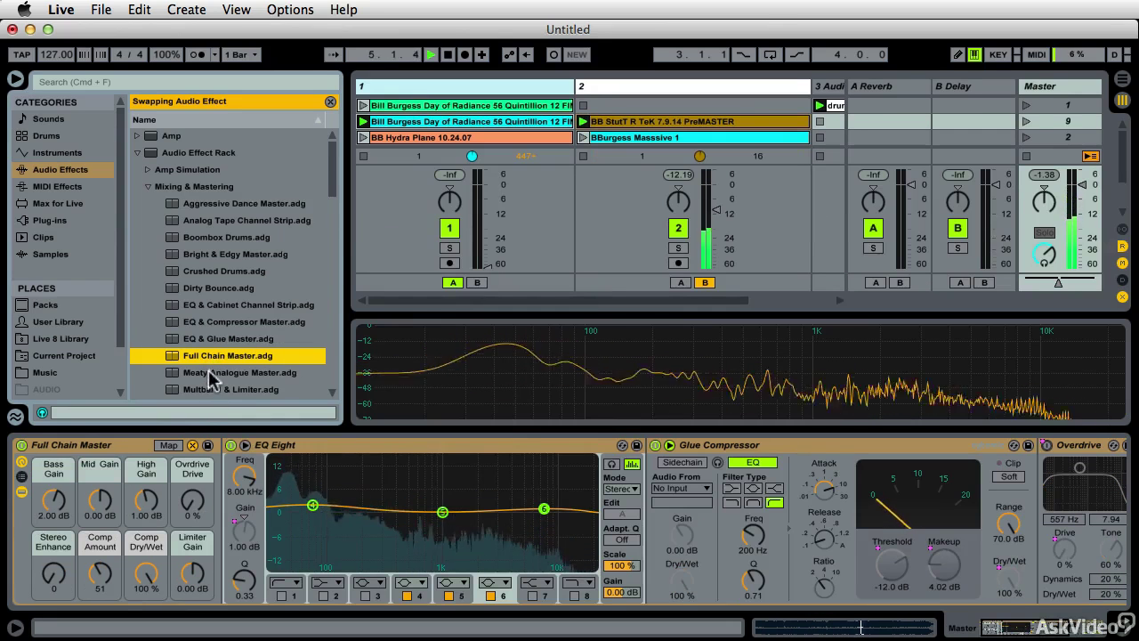
double_click(208, 372)
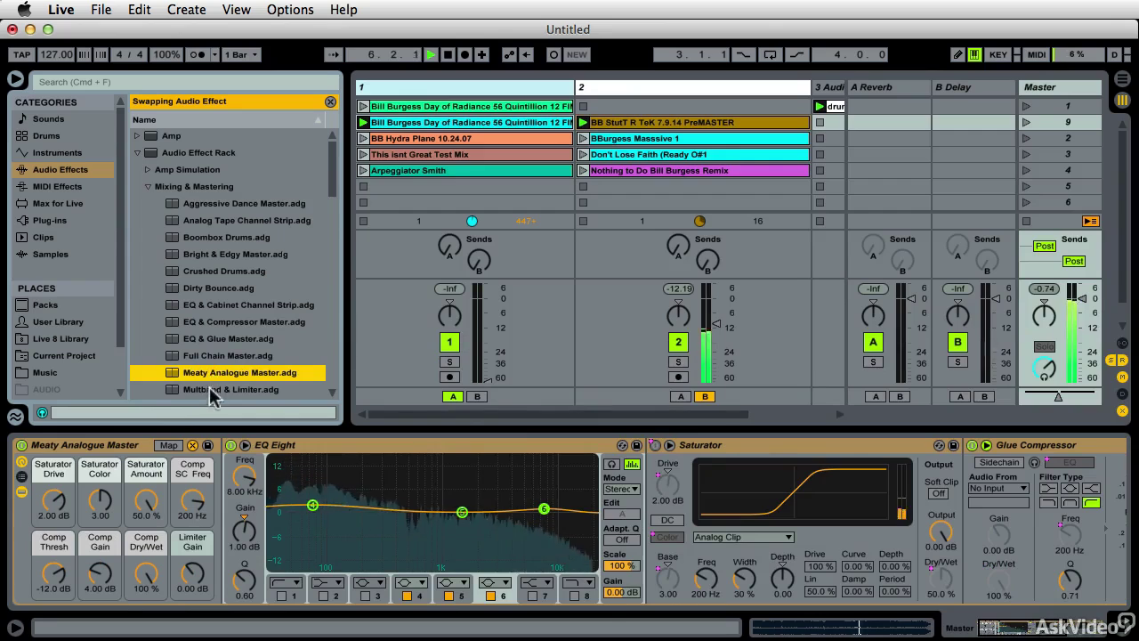
scroll(209, 383, "down", 1)
- Audition Multiband & Limiter, Dirty Bounce and MultiComp & EQ Three, settle on Multiband & Limiter, and stop playback
double_click(212, 371)
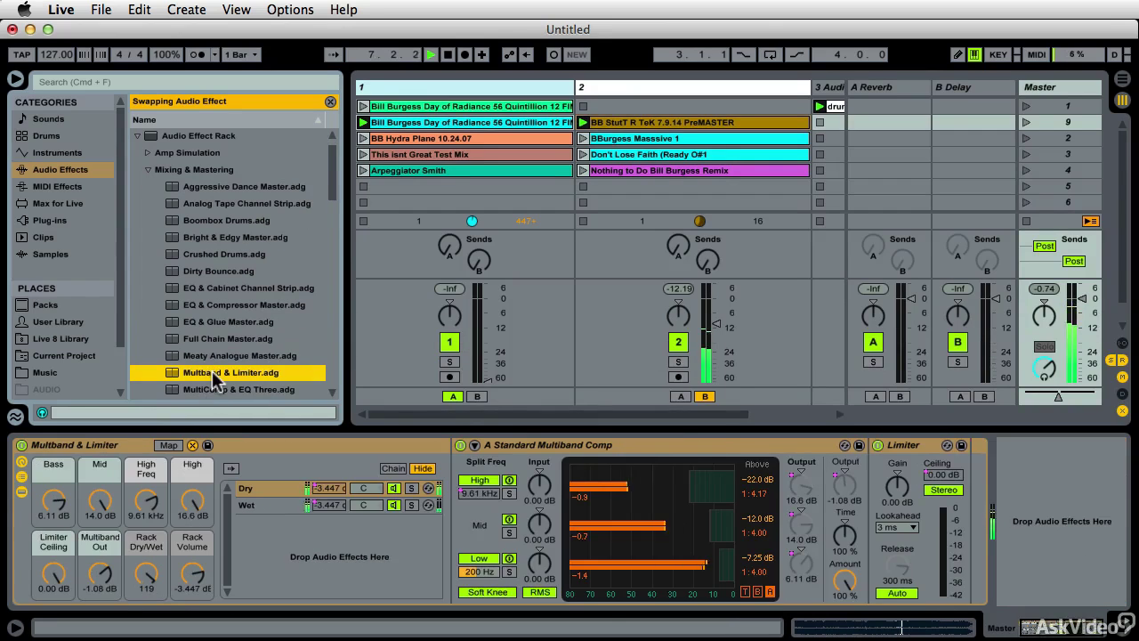
double_click(216, 270)
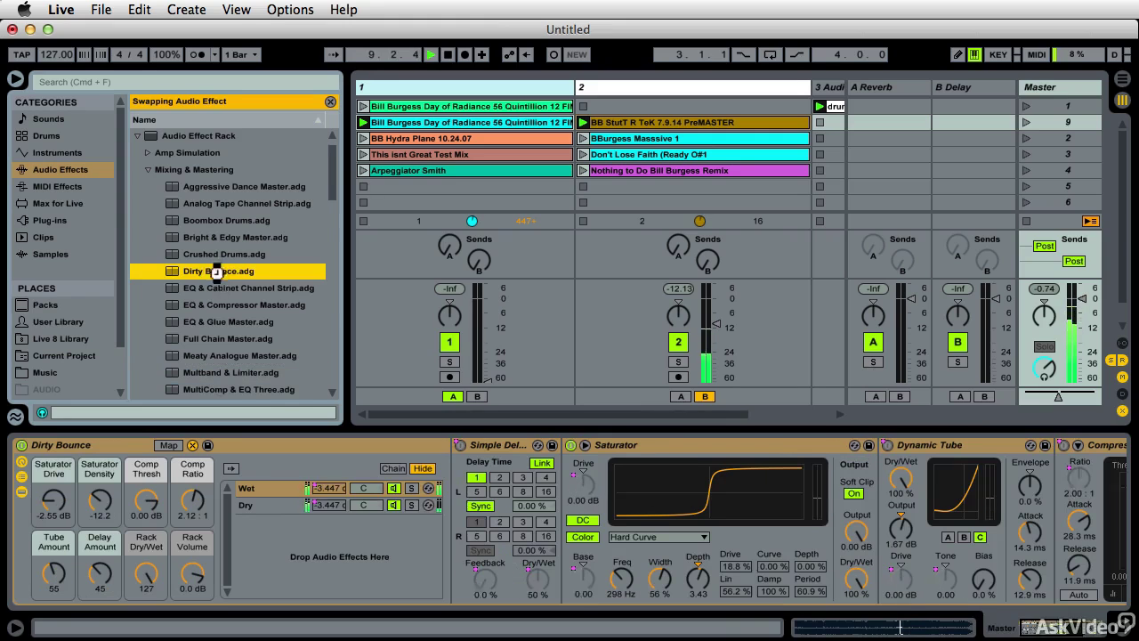
double_click(225, 389)
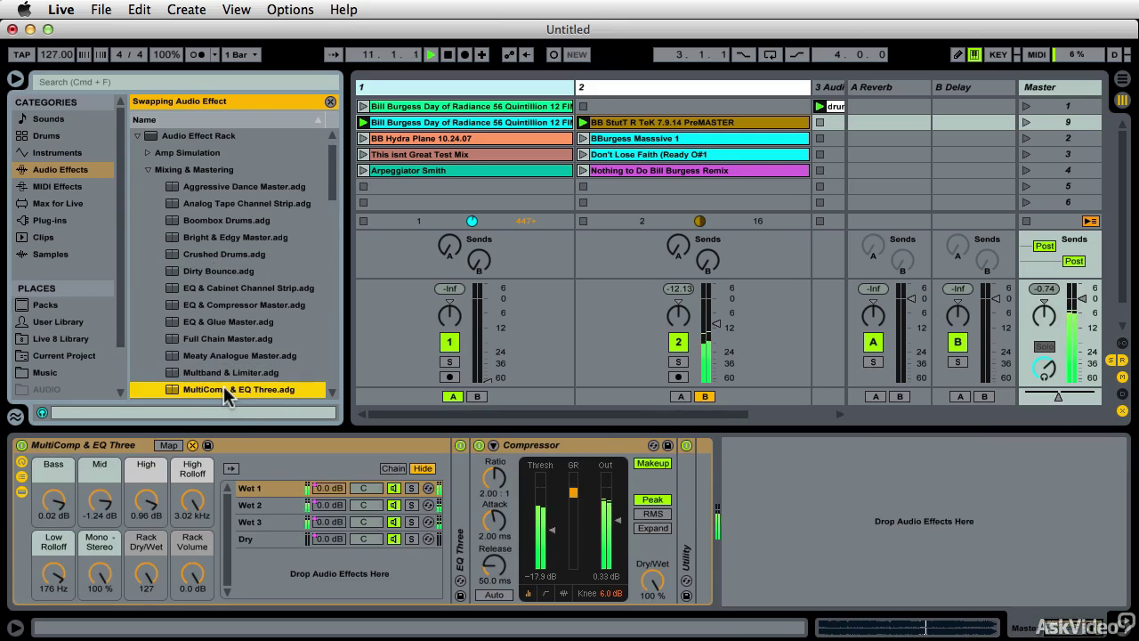
scroll(224, 395, "down", 1)
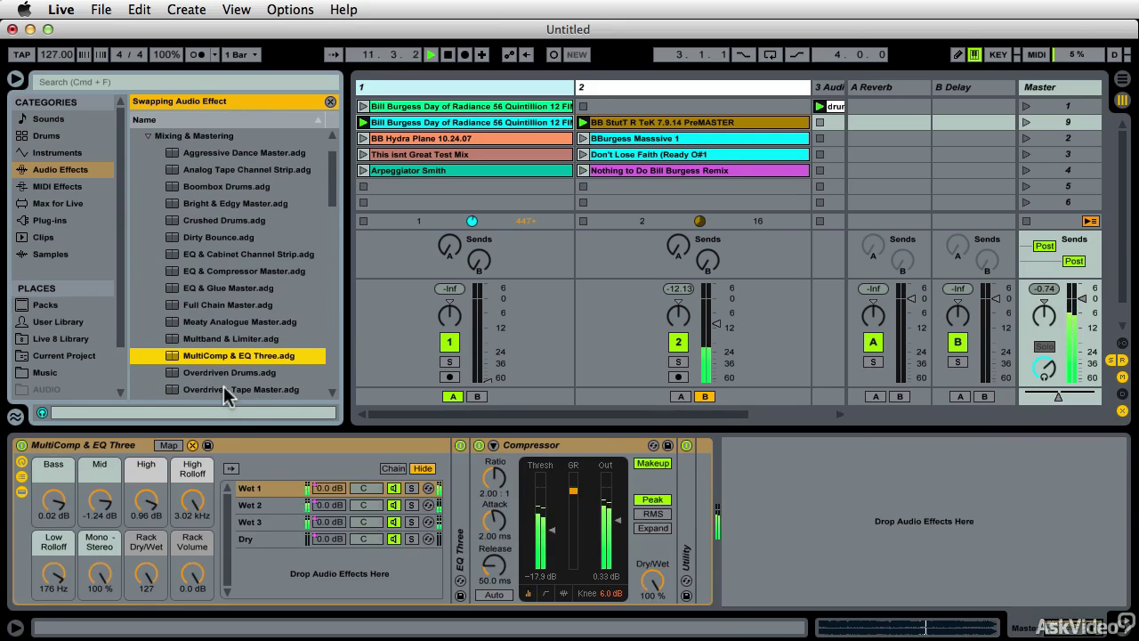
double_click(225, 339)
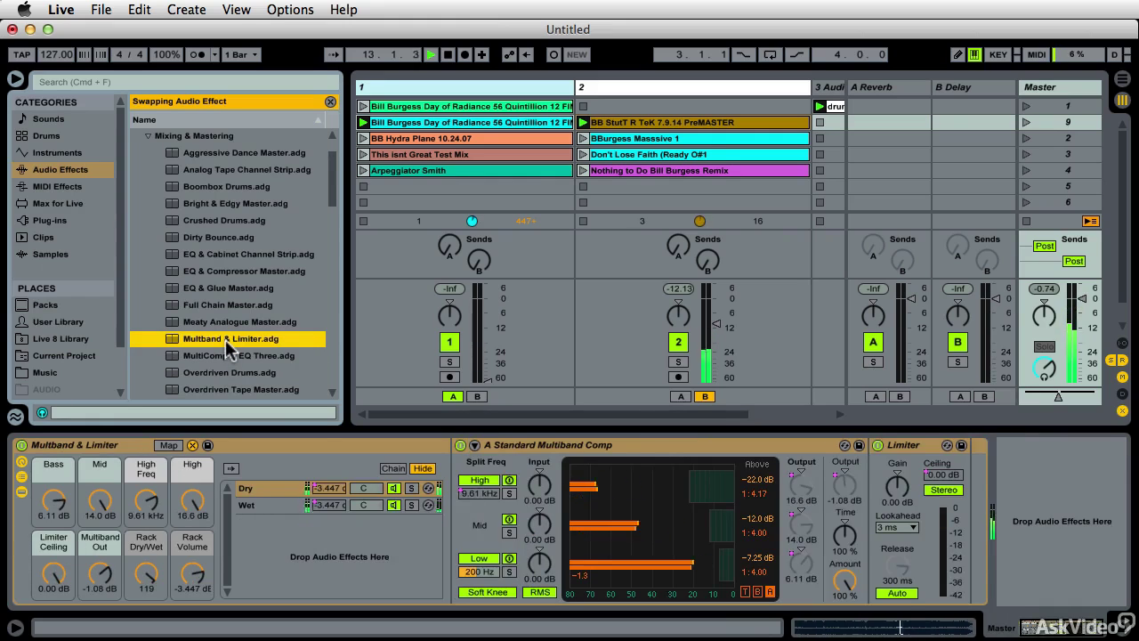
key("space")
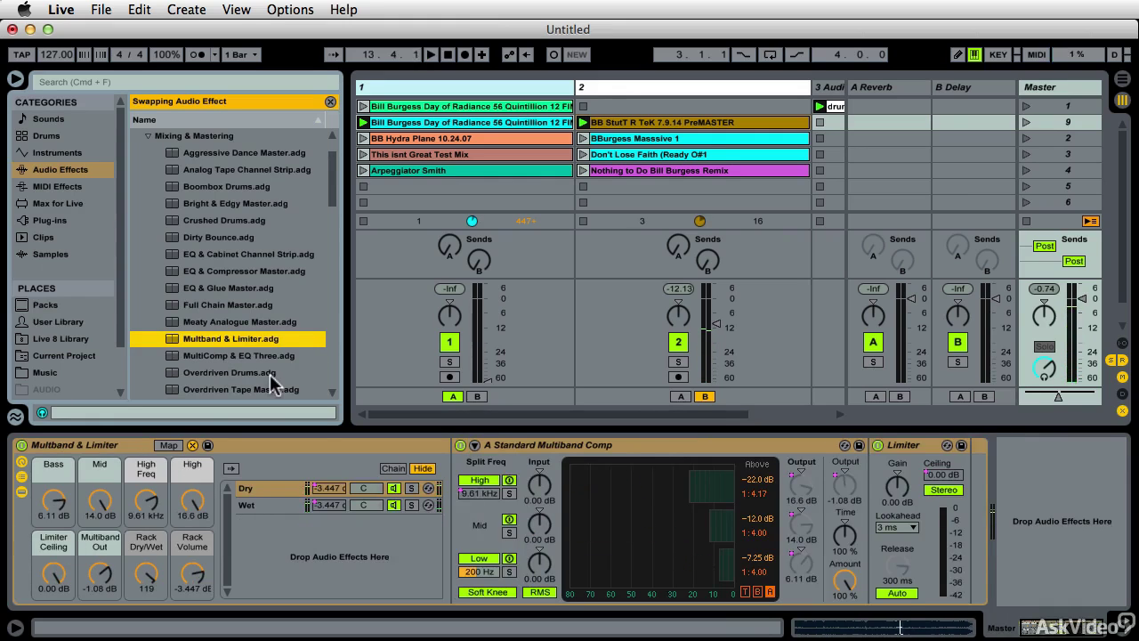